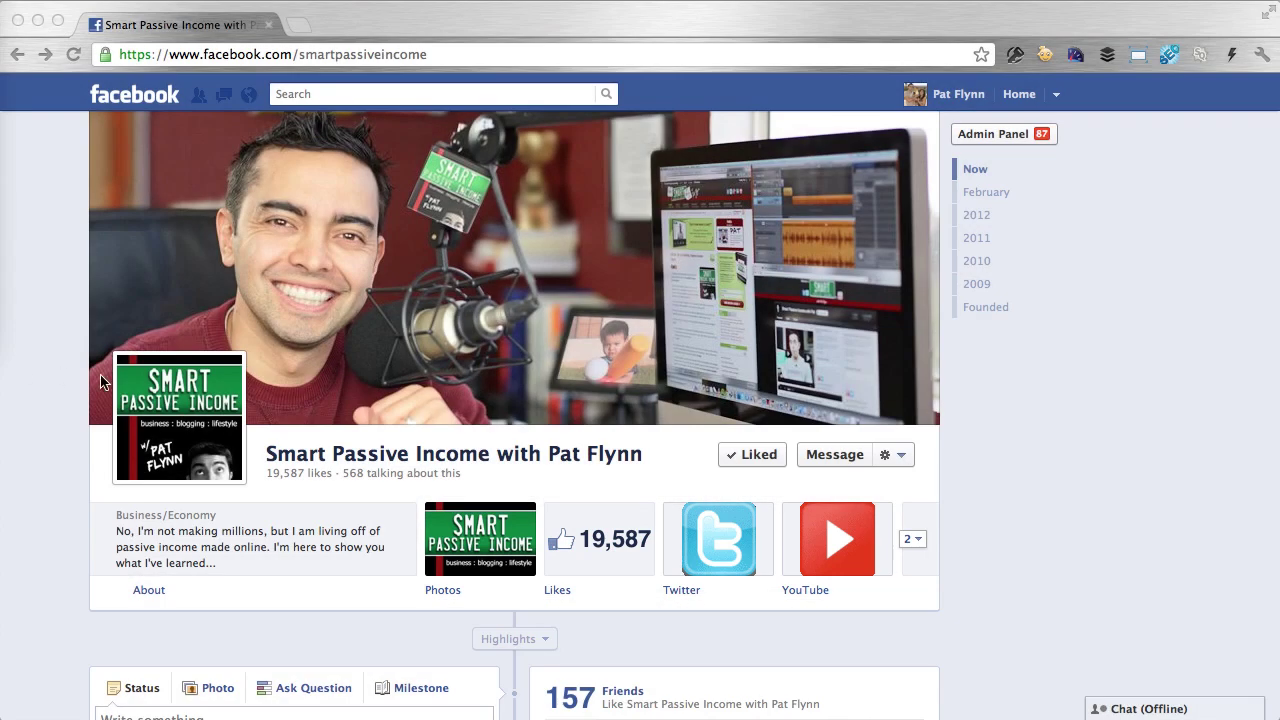
# - Look at the cover photo's change options, then close them without changes
pyautogui.scroll(-5, 100, 381)
pyautogui.scroll(-1, 100, 381)
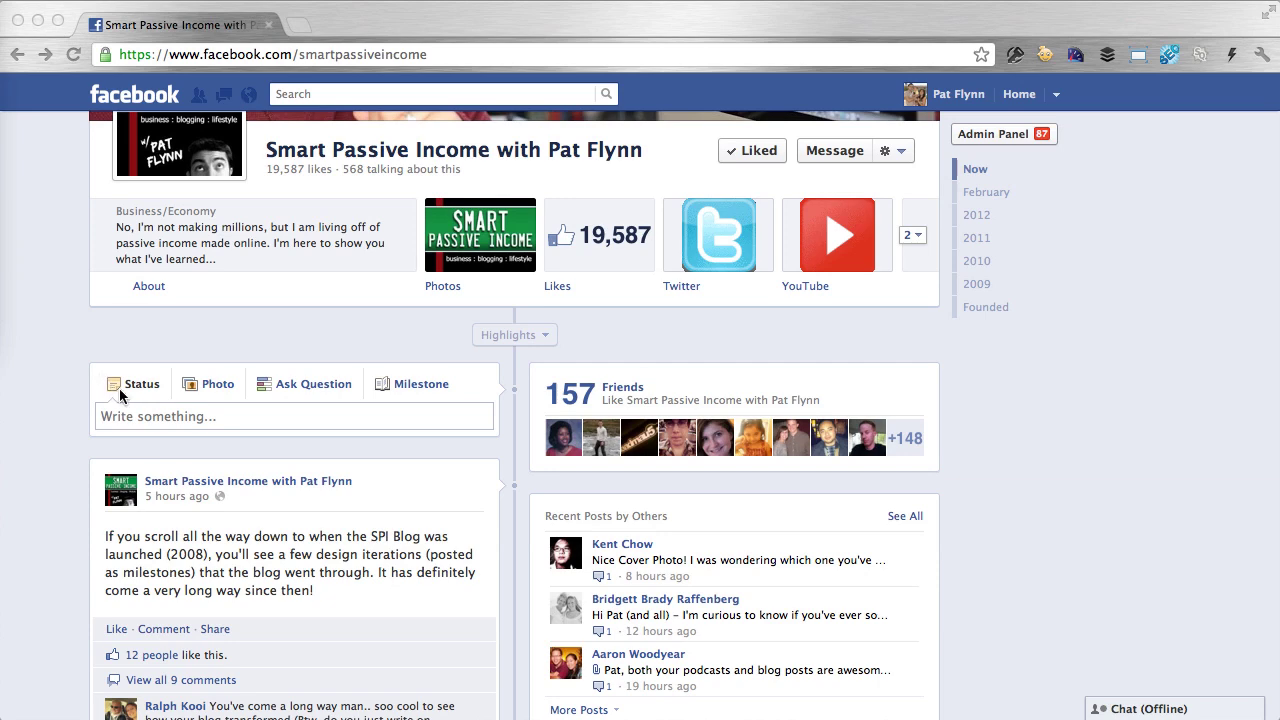
pyautogui.scroll(6, 121, 388)
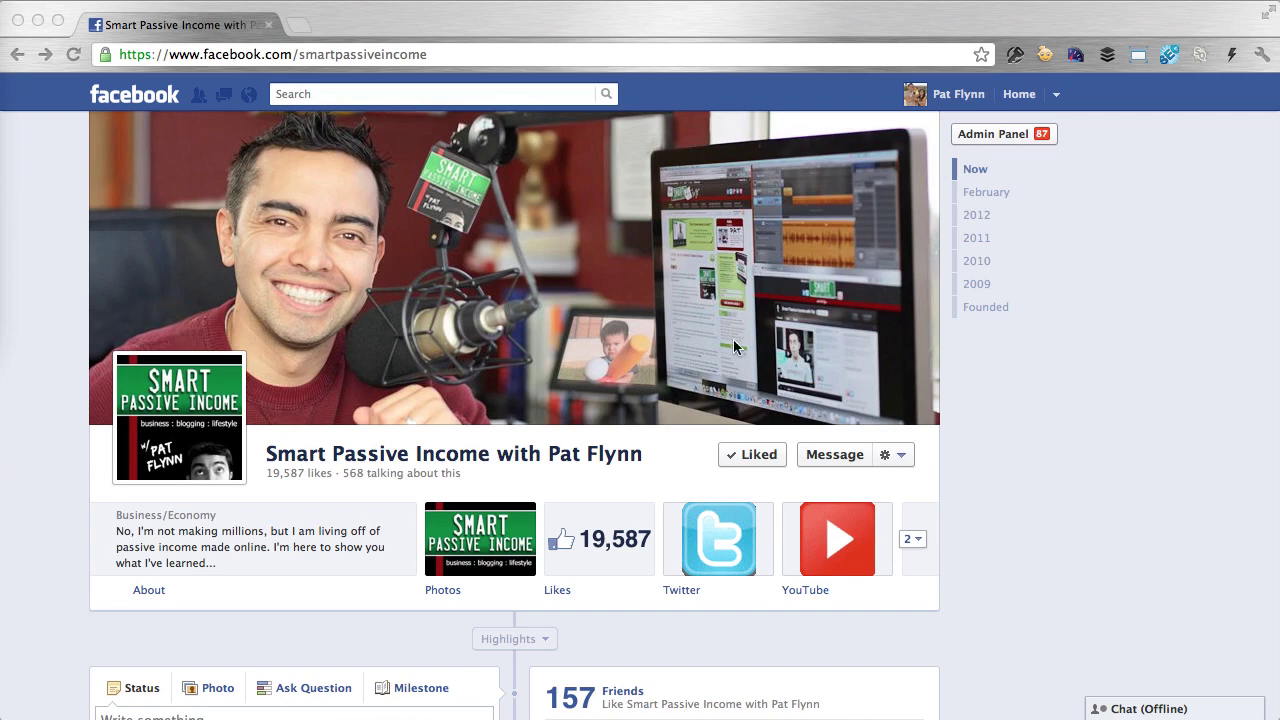
pyautogui.moveTo(773, 386)
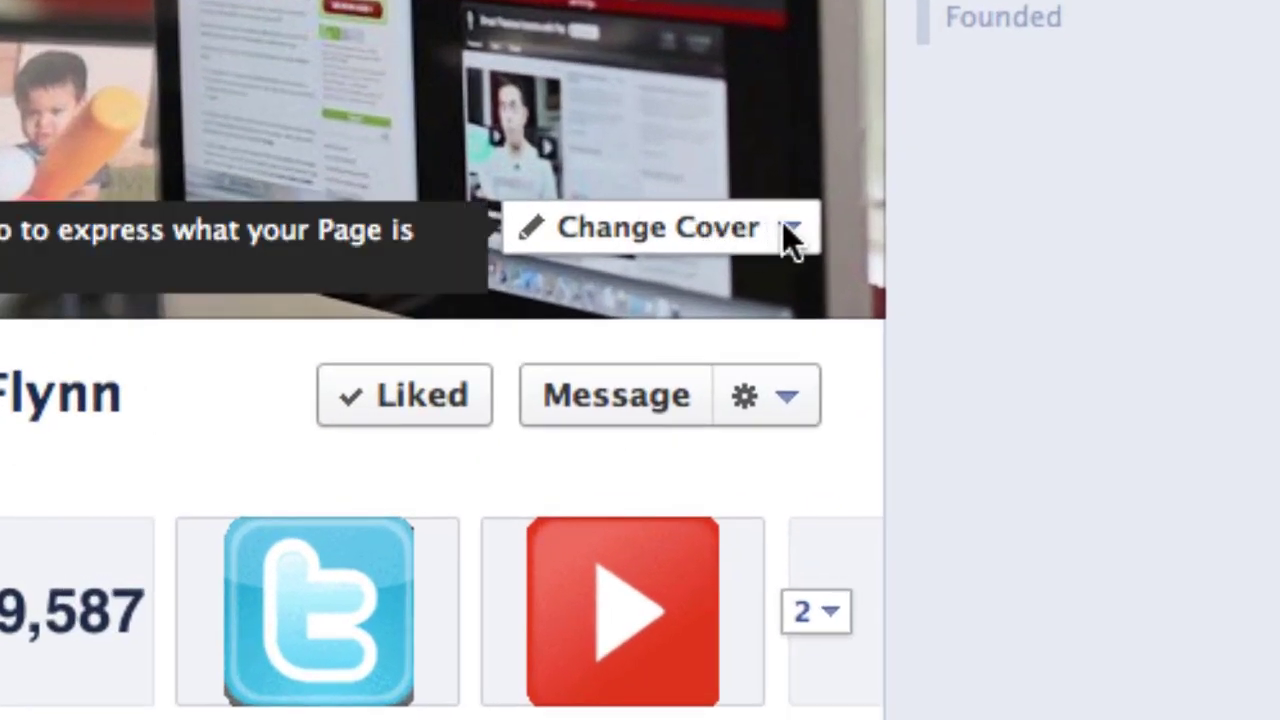
pyautogui.click(790, 230)
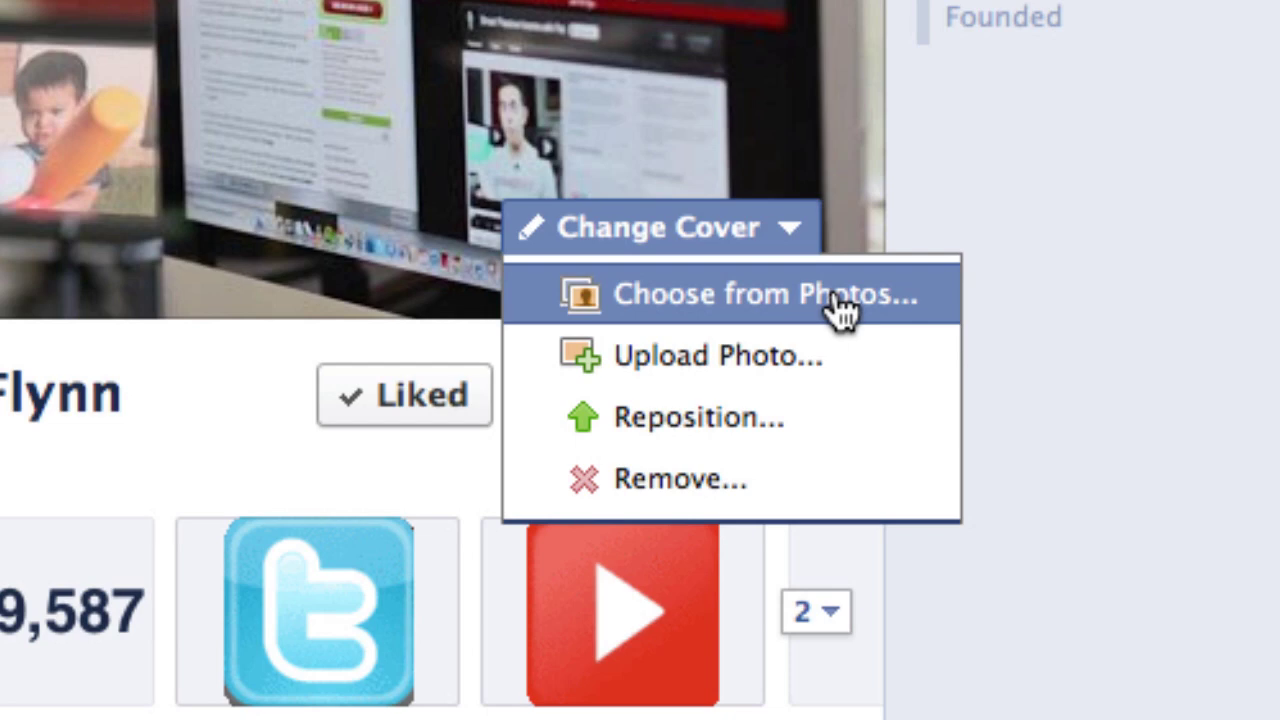
pyautogui.click(1014, 292)
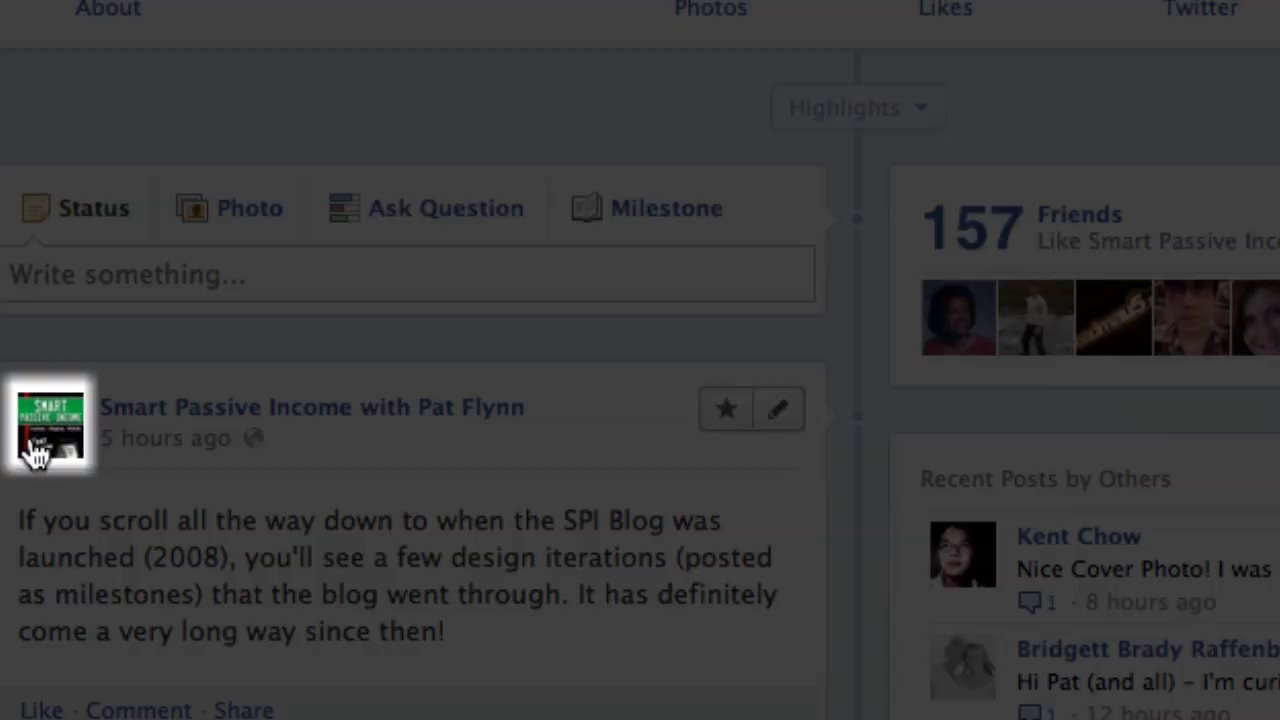
# - Check the profile picture options and its thumbnail editor, closing it without saving
pyautogui.moveTo(50, 455)
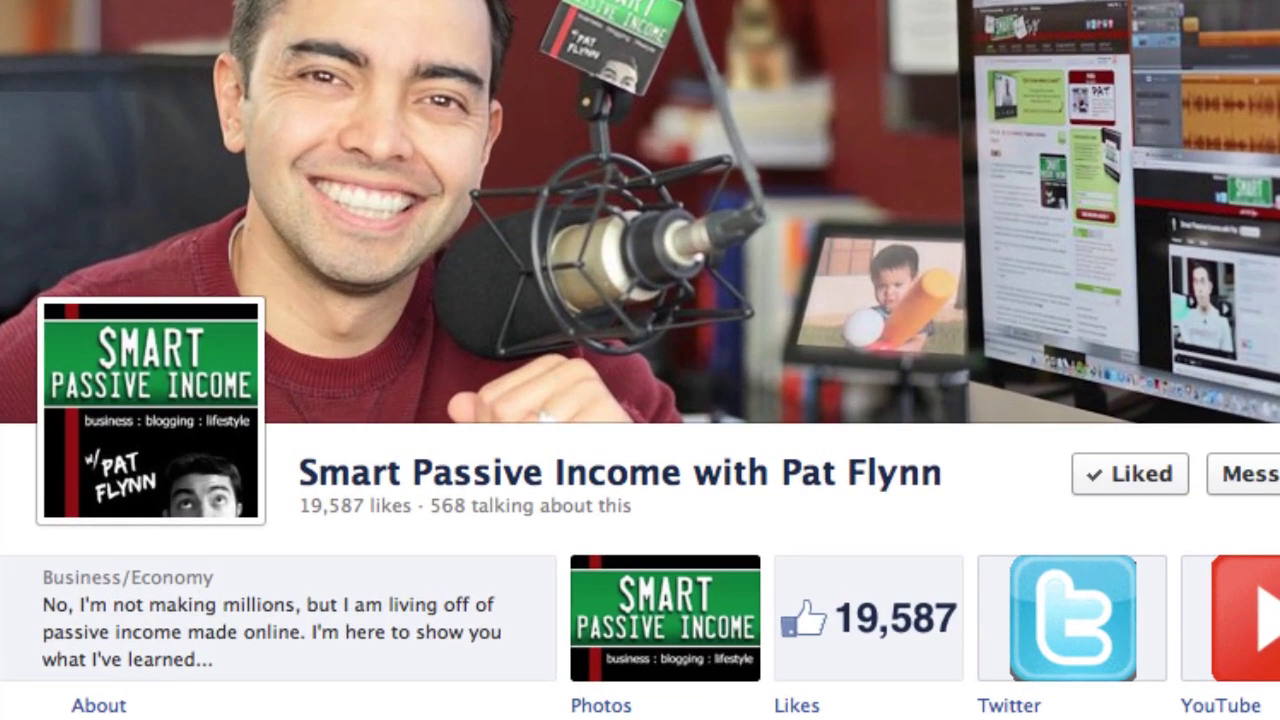
pyautogui.moveTo(219, 393)
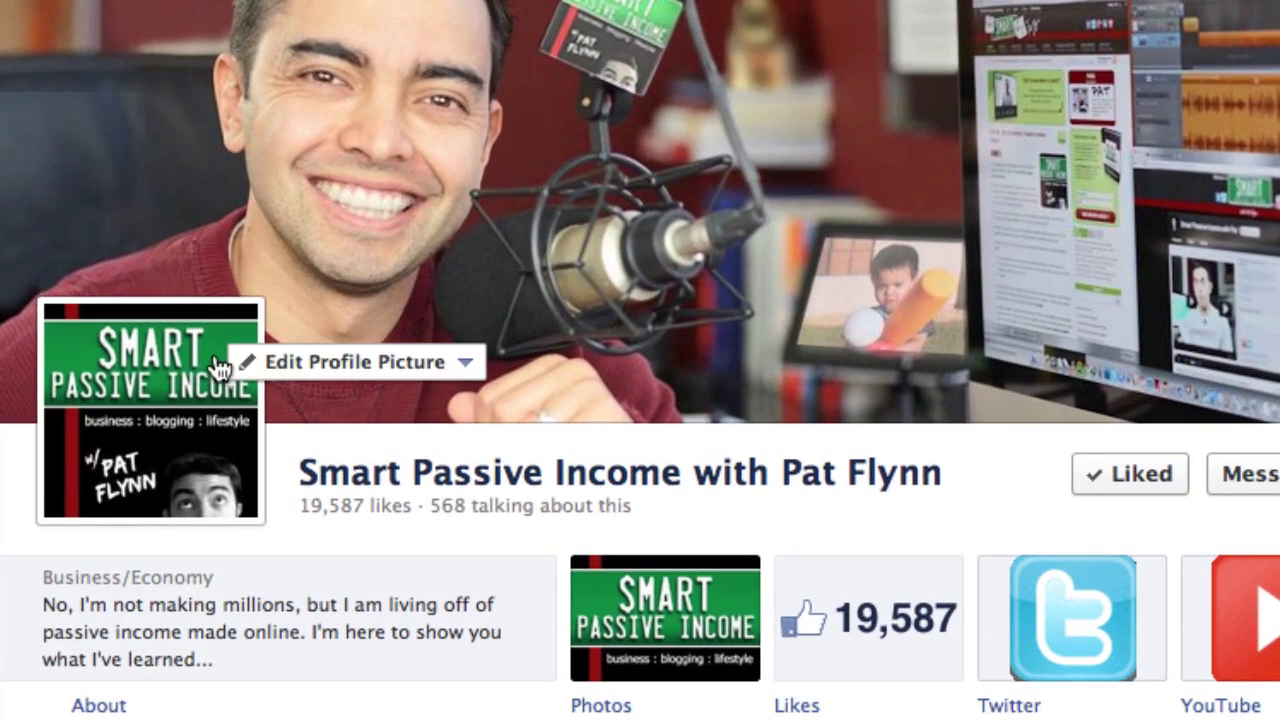
pyautogui.click(369, 362)
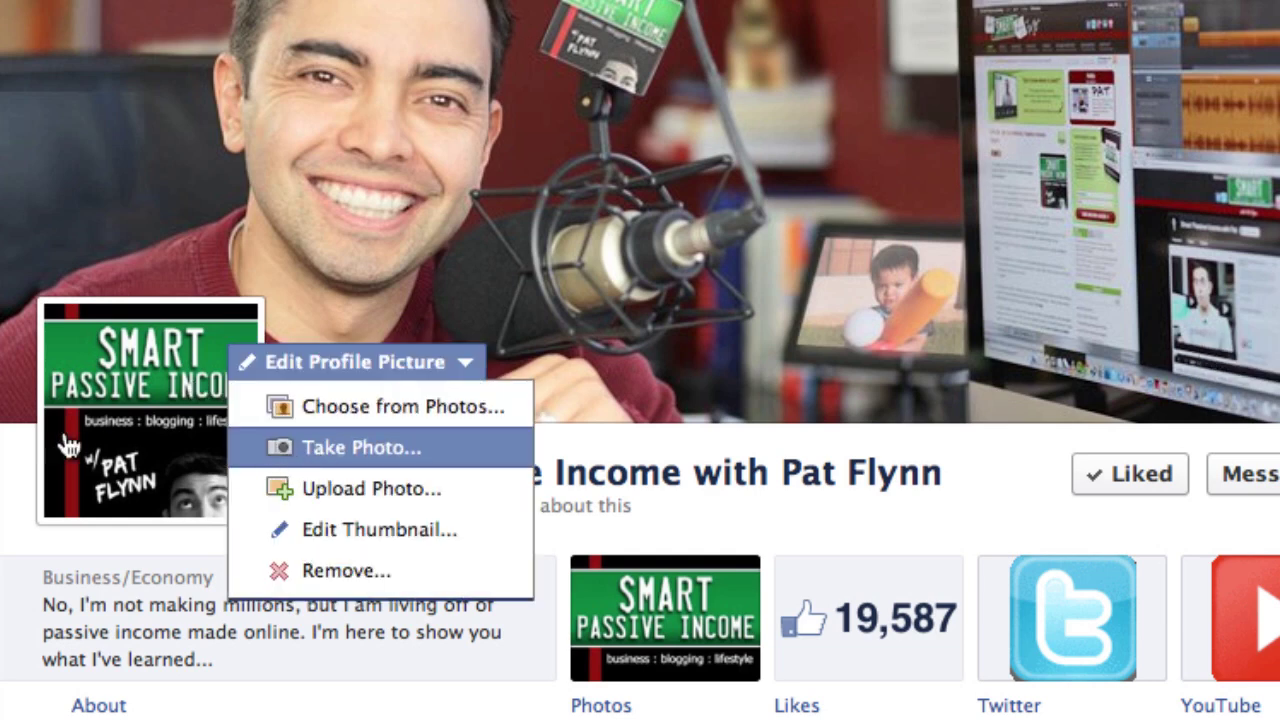
pyautogui.click(322, 465)
pyautogui.scroll(-5, 640, 360)
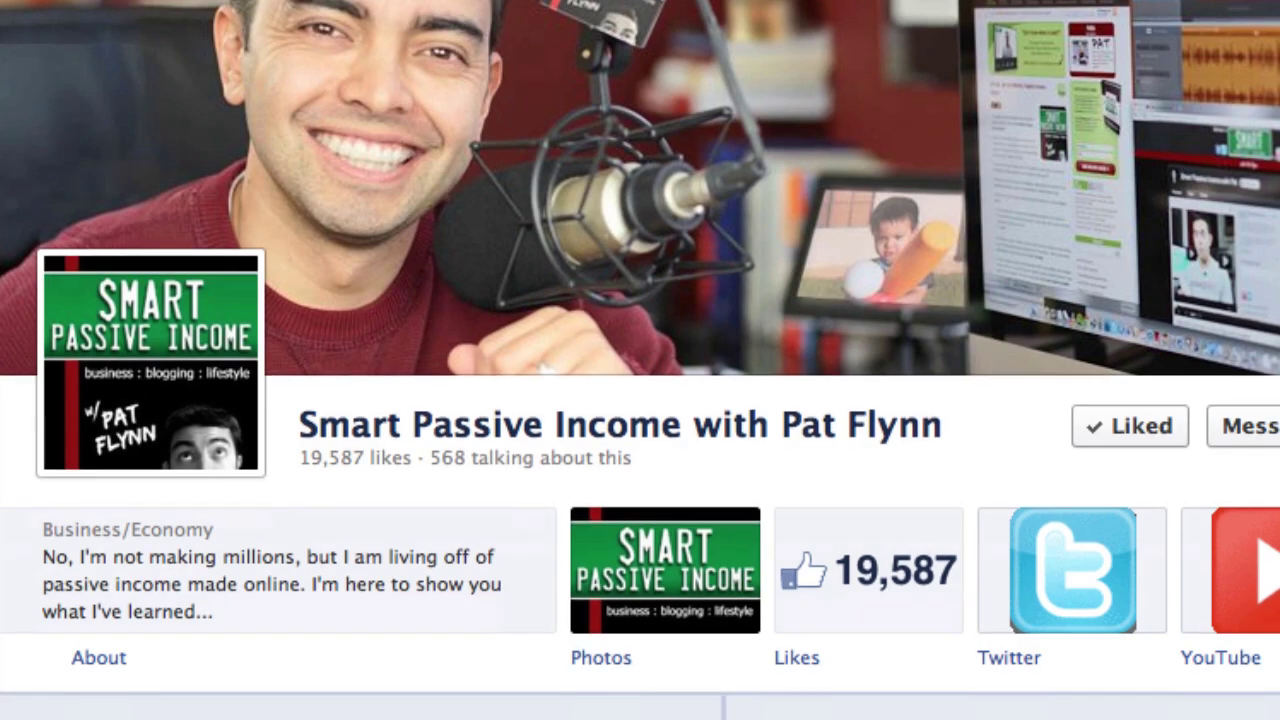
pyautogui.scroll(5, 640, 360)
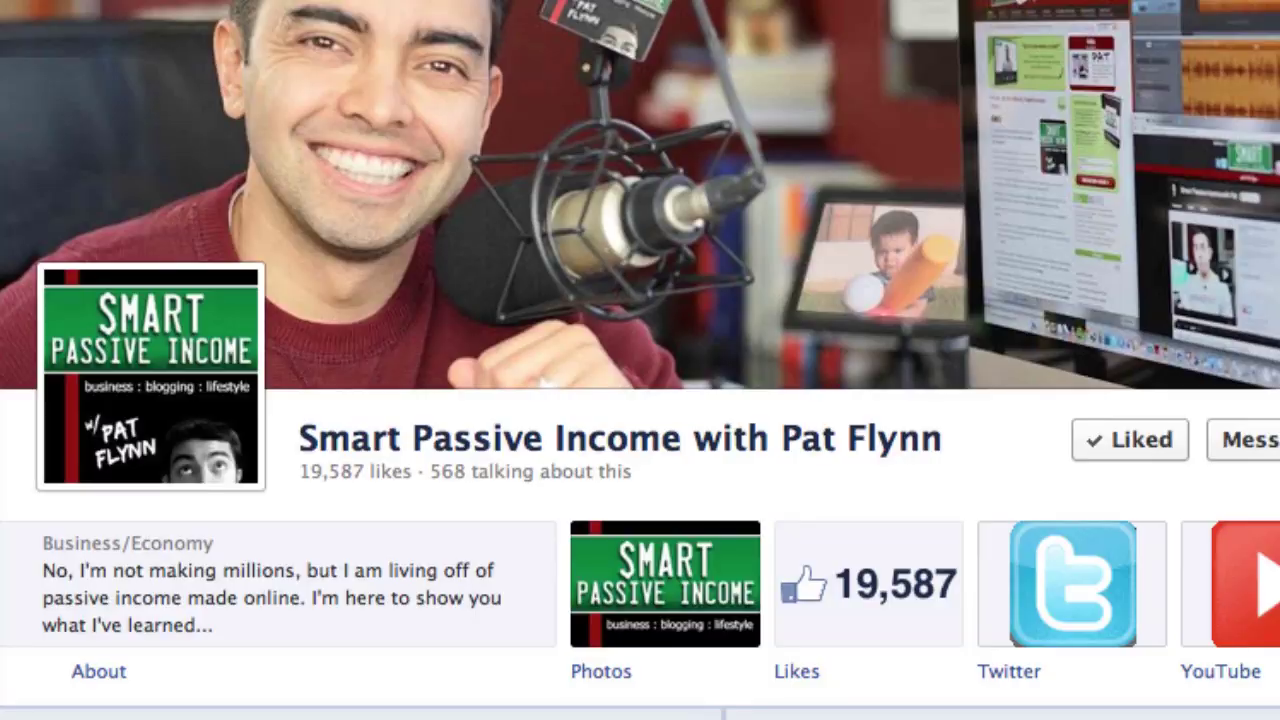
pyautogui.click(355, 328)
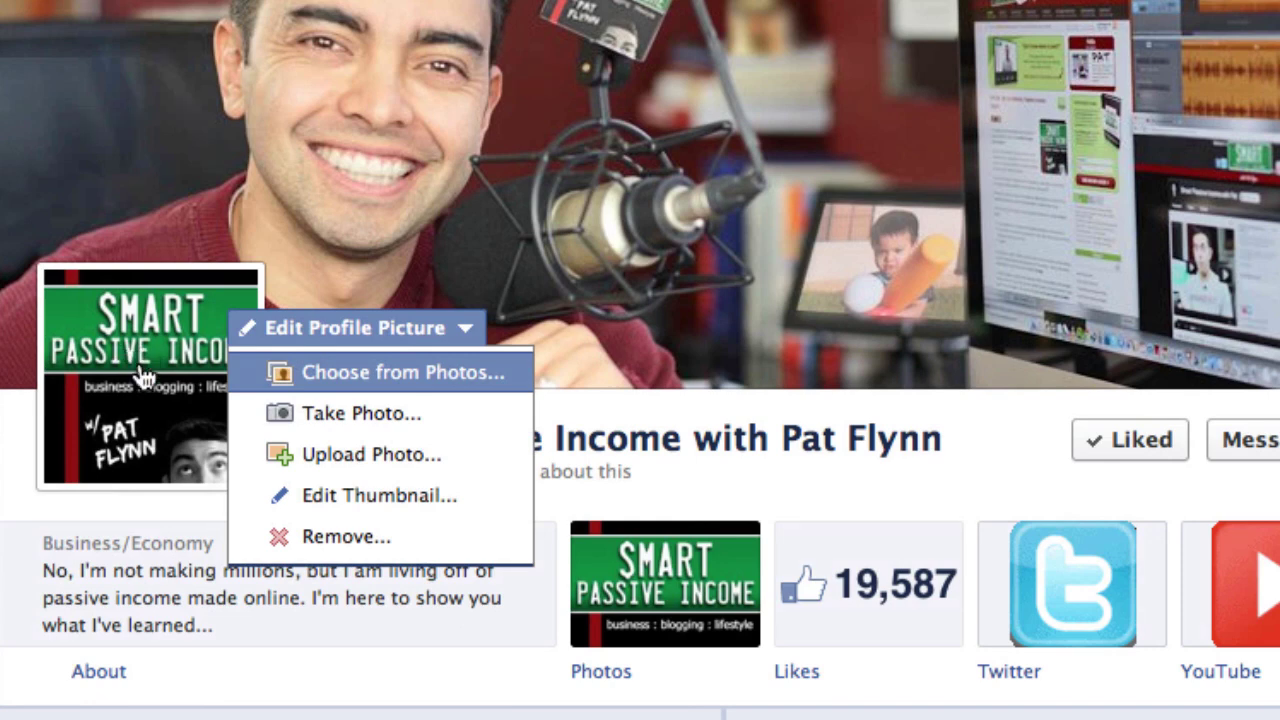
pyautogui.click(365, 498)
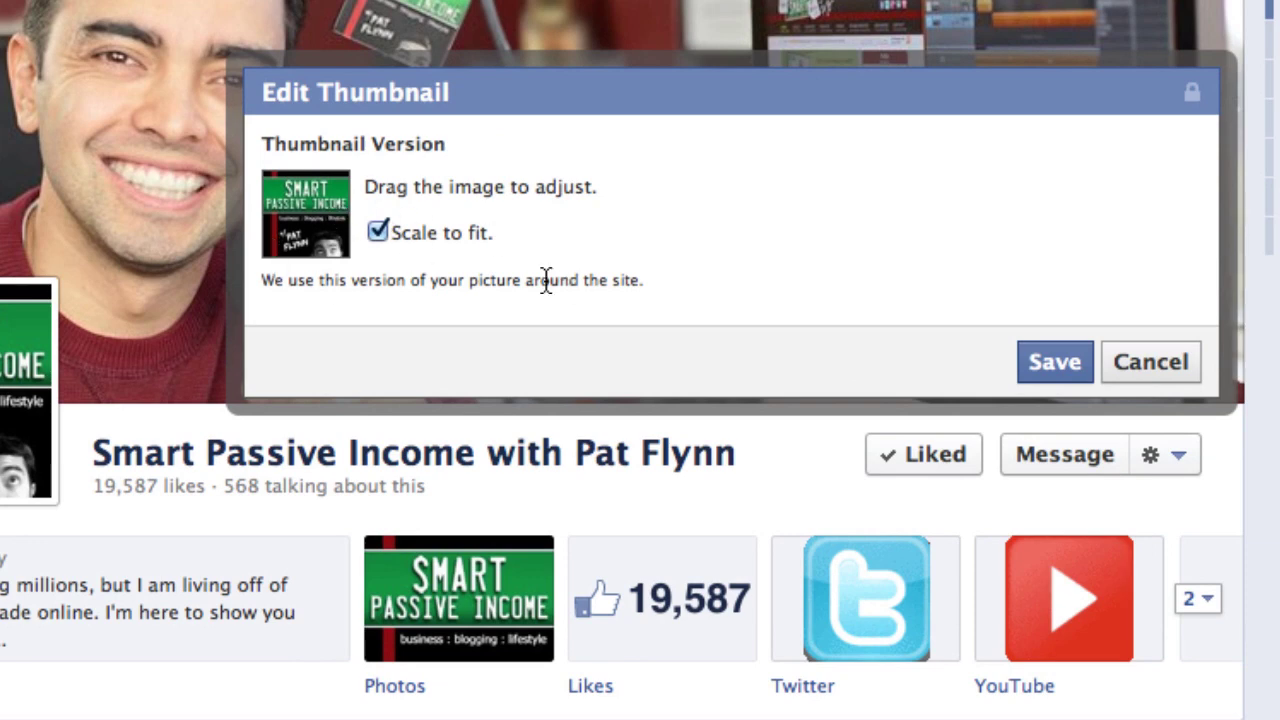
pyautogui.click(1130, 366)
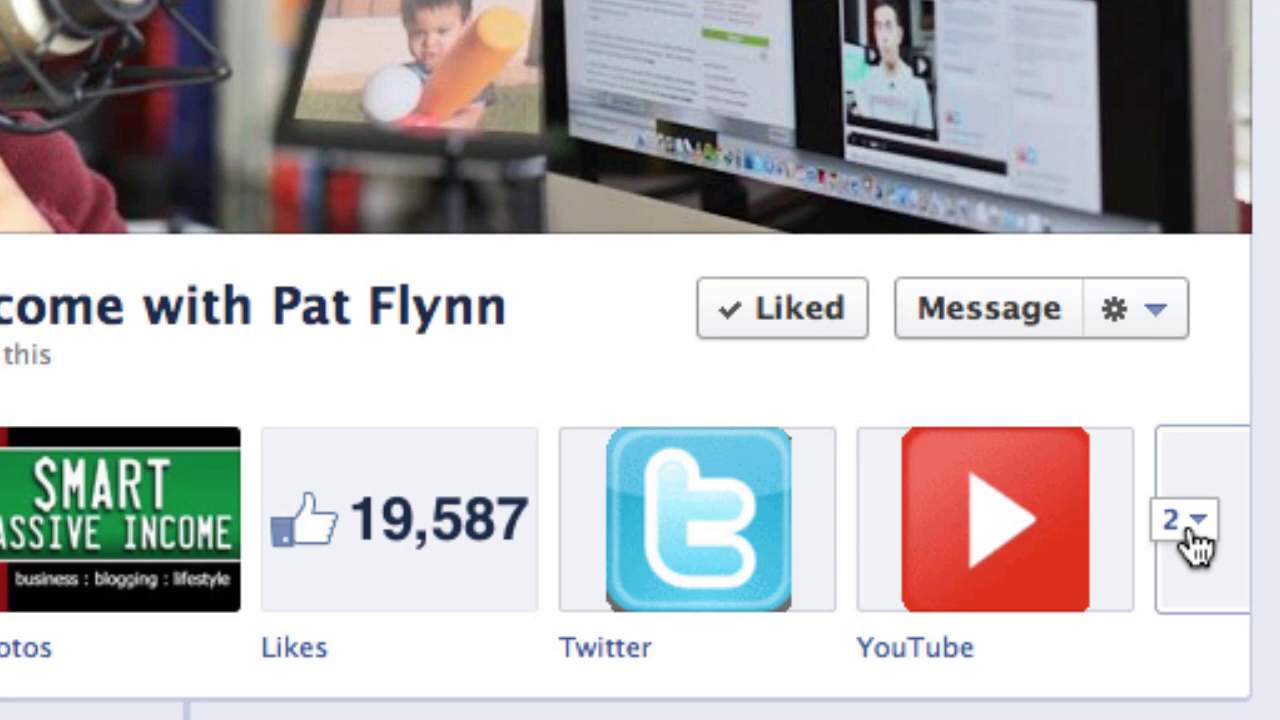
# - Expand all the app tabs and swap the Twitter tab with Likes
pyautogui.click(1196, 540)
pyautogui.scroll(-2, 1266, 520)
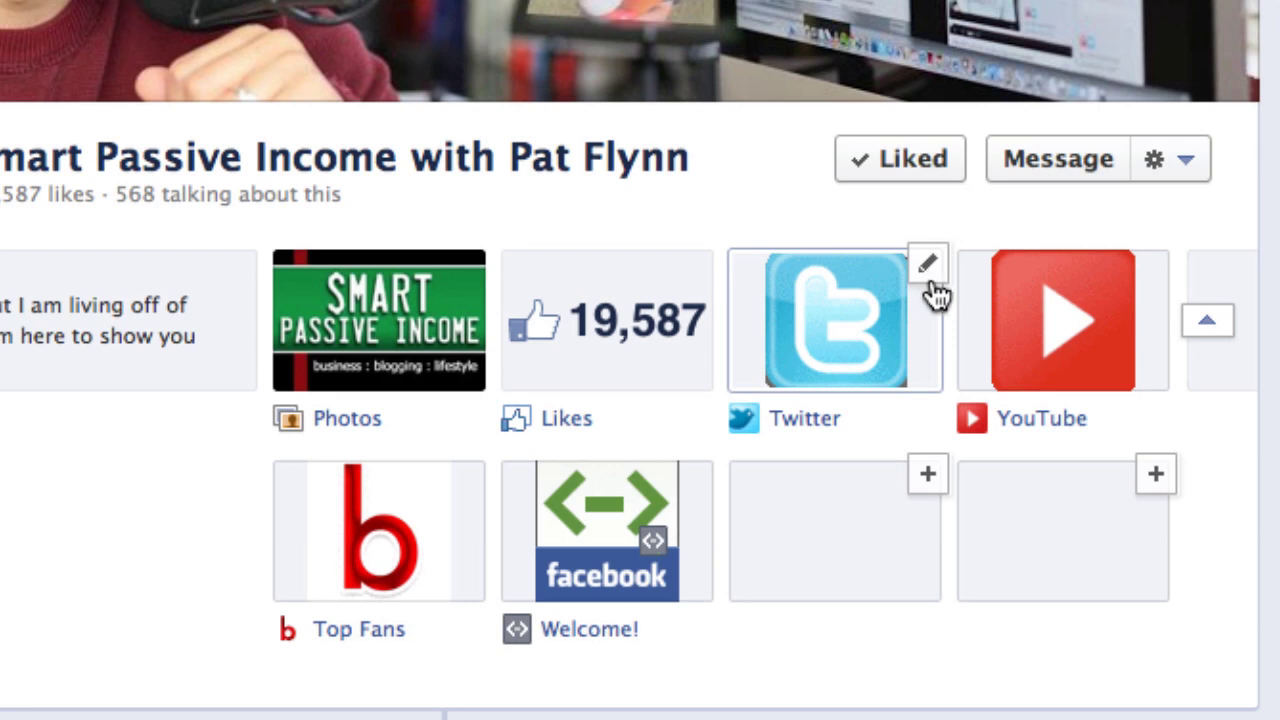
pyautogui.click(929, 276)
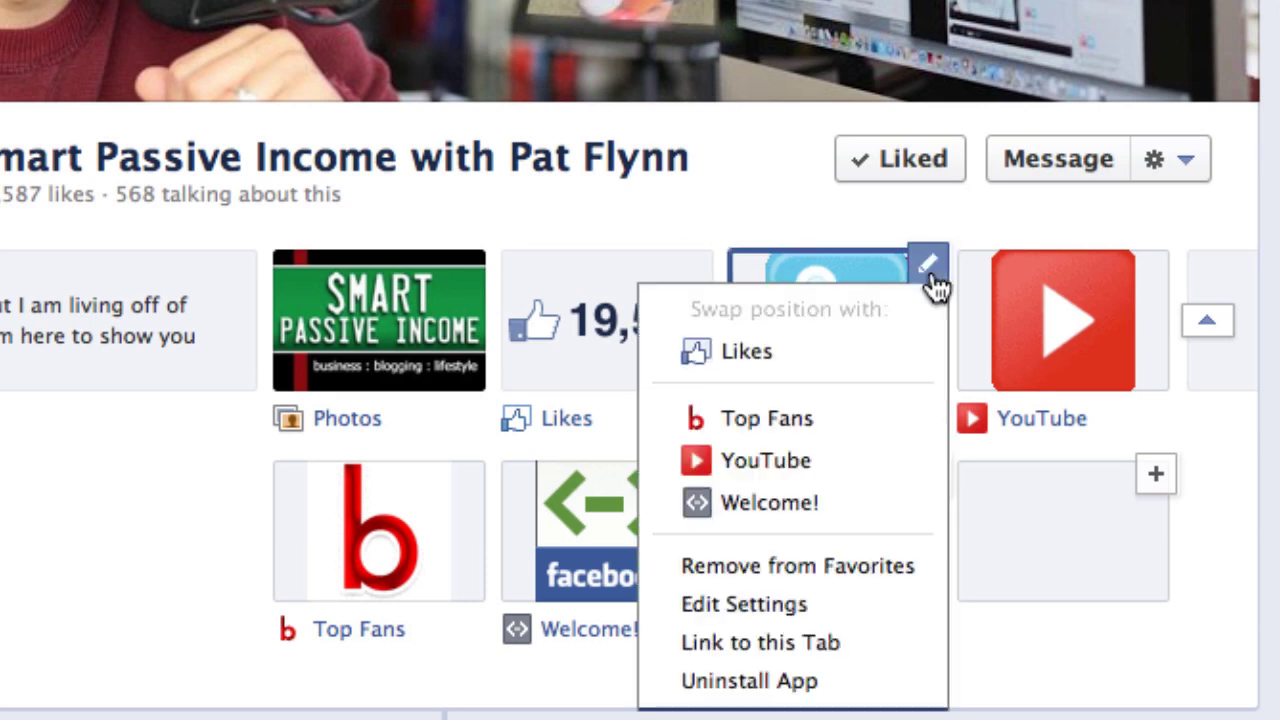
pyautogui.click(929, 262)
pyautogui.click(940, 266)
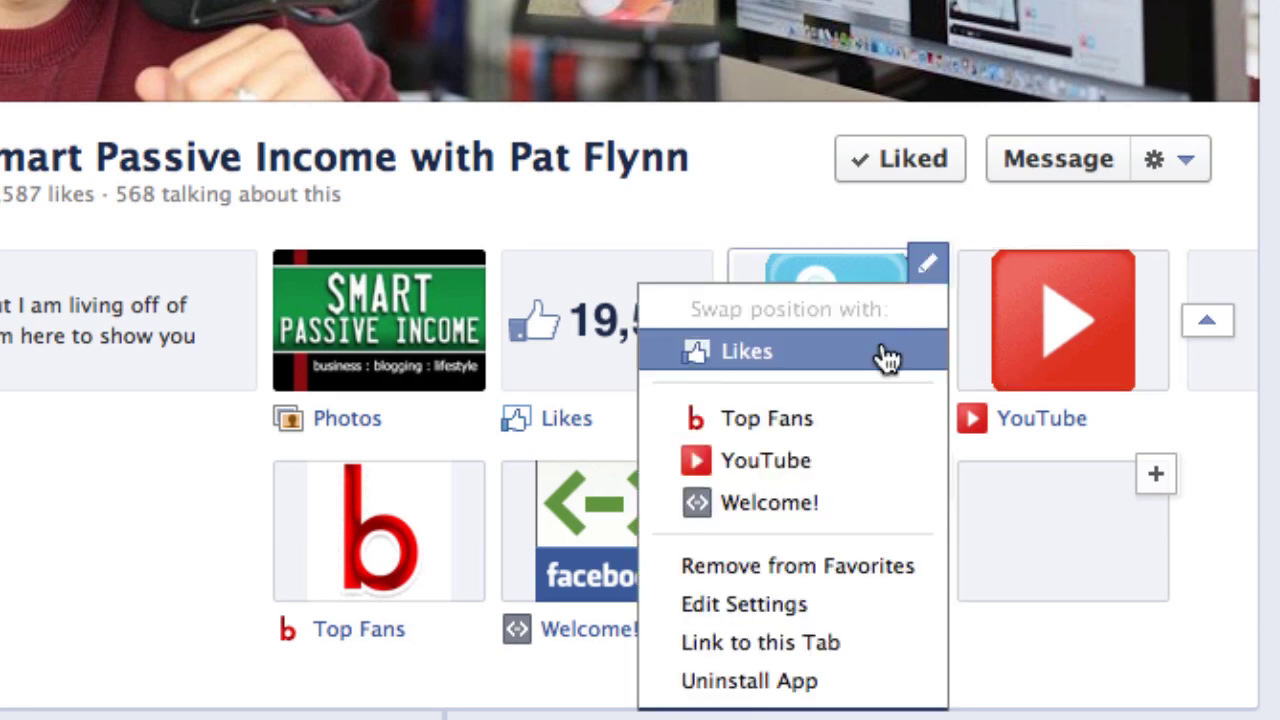
pyautogui.click(790, 355)
# - Swap Top Fans with Likes, then Twitter, then back with Likes
pyautogui.click(466, 479)
pyautogui.click(445, 562)
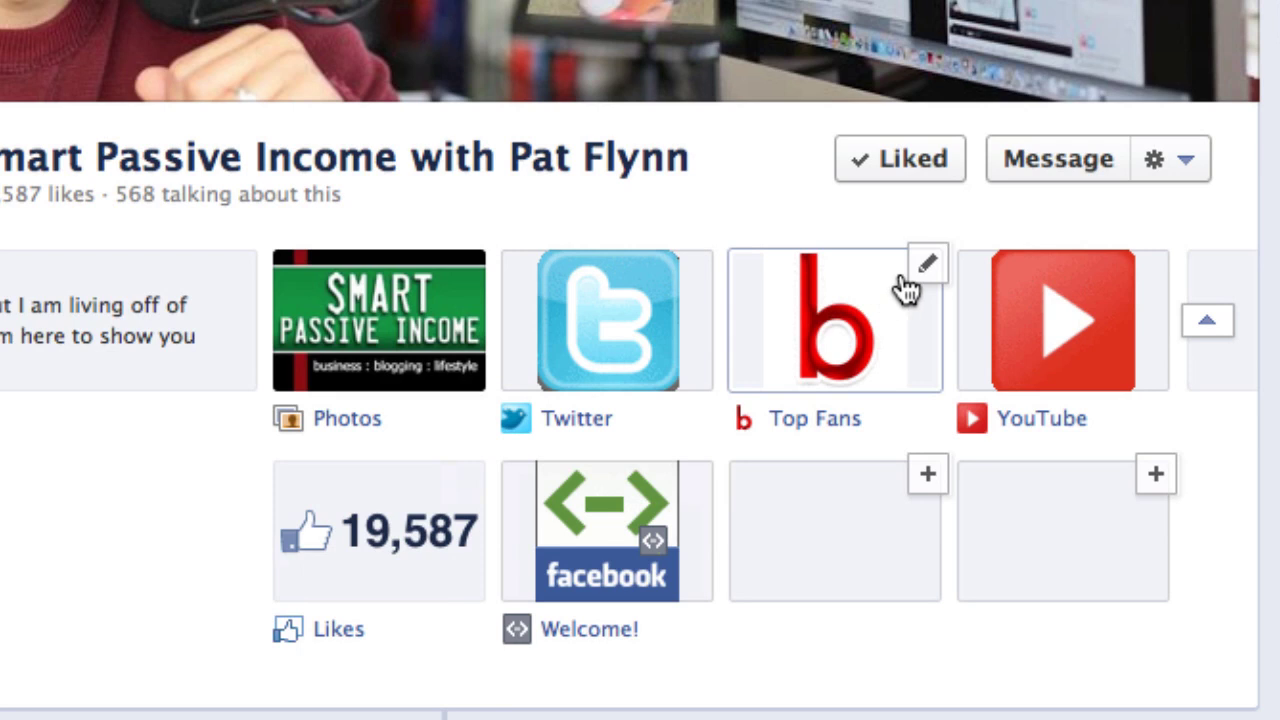
pyautogui.click(929, 267)
pyautogui.click(791, 413)
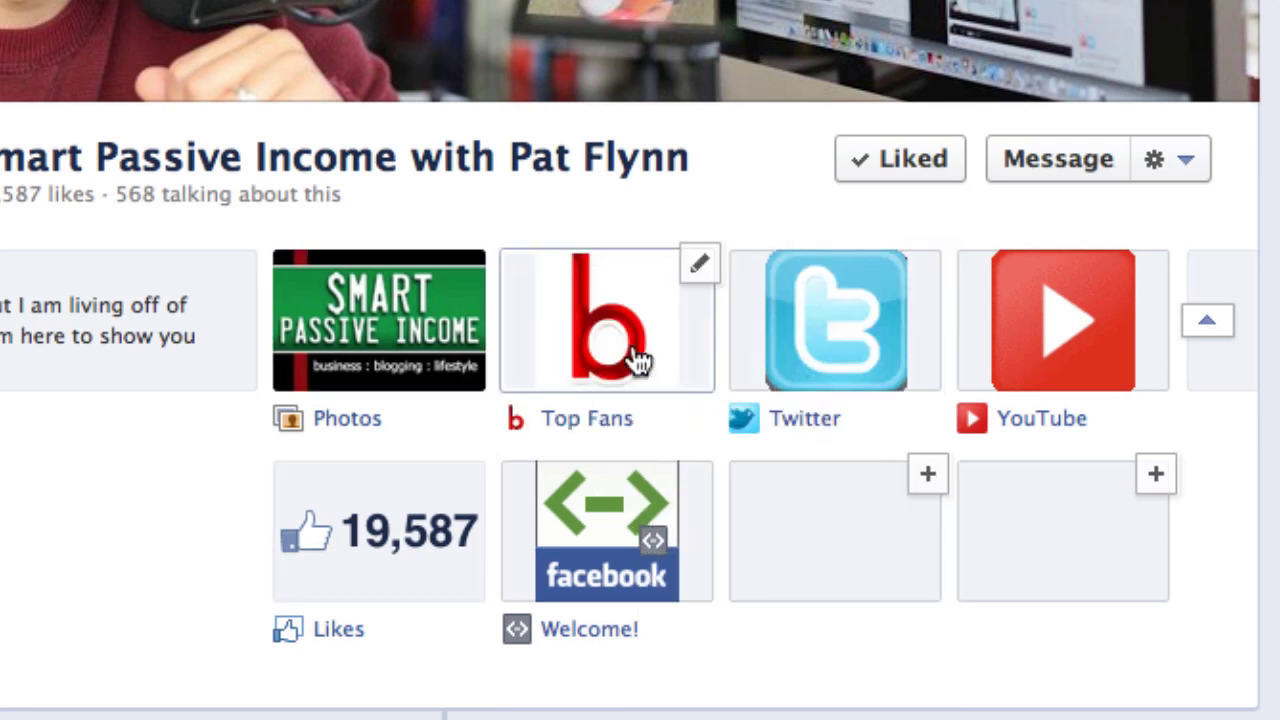
pyautogui.click(710, 274)
pyautogui.click(583, 374)
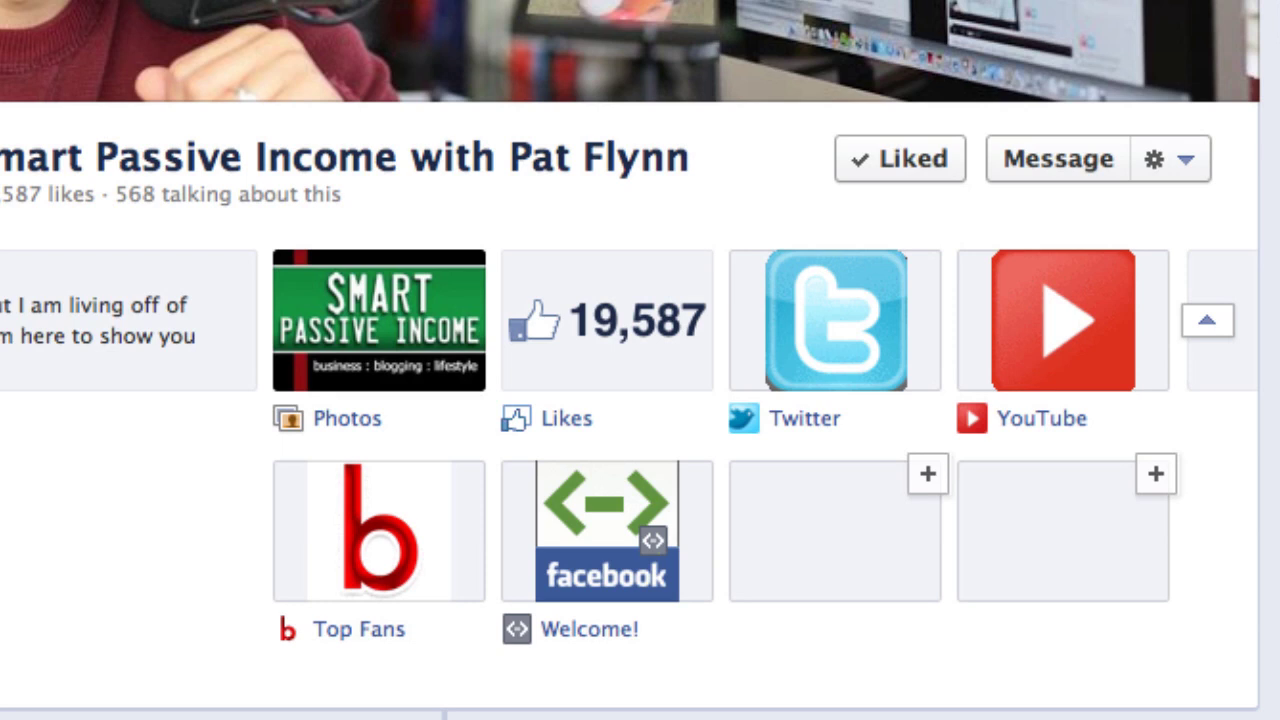
pyautogui.moveTo(889, 277)
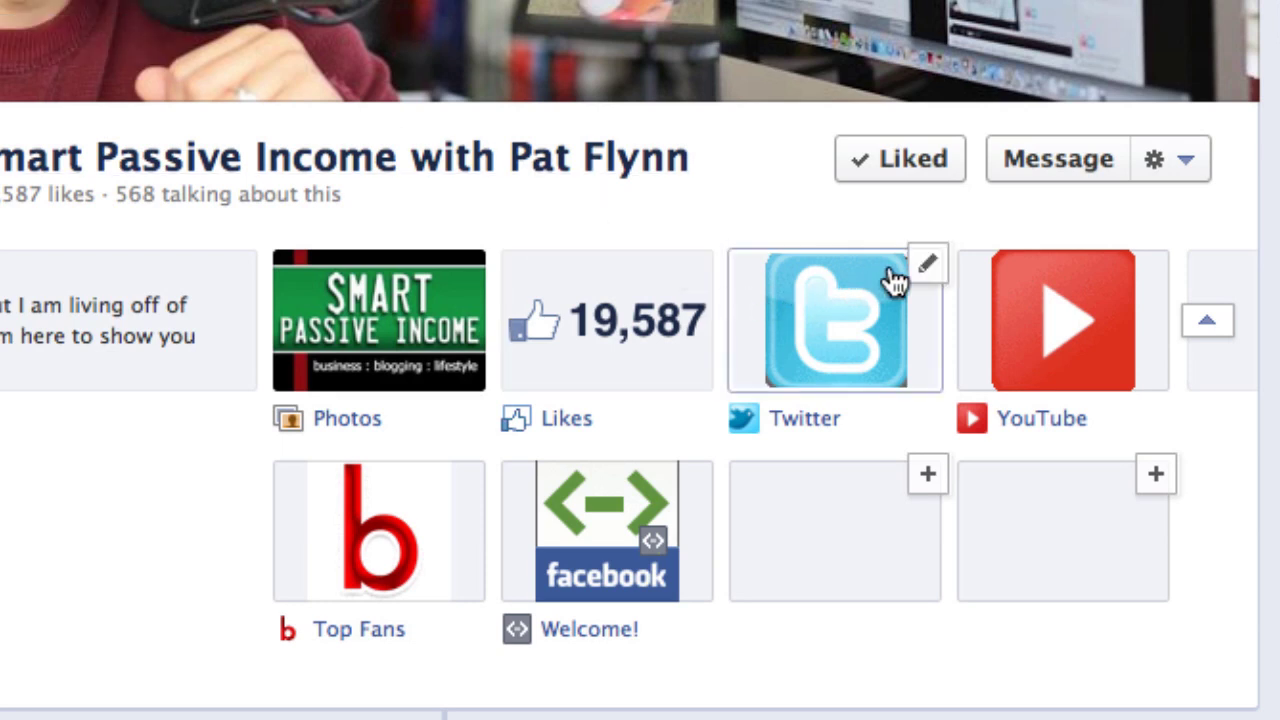
pyautogui.click(929, 268)
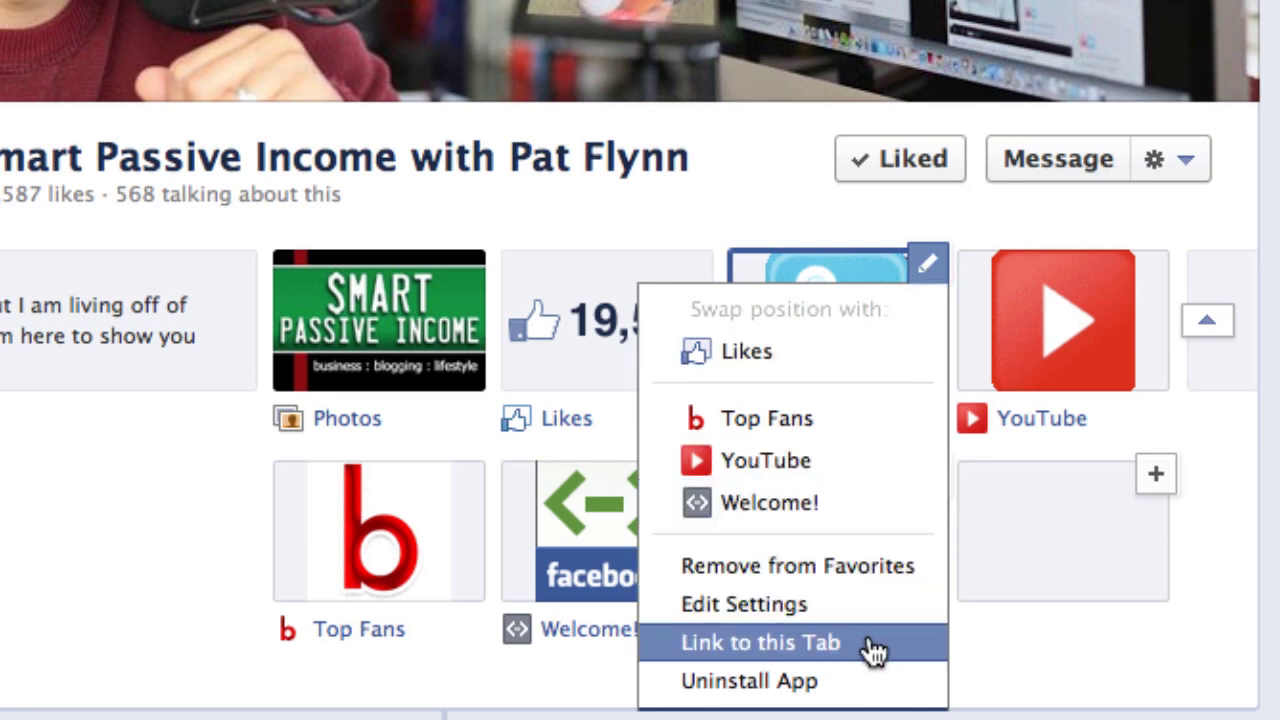
pyautogui.click(872, 608)
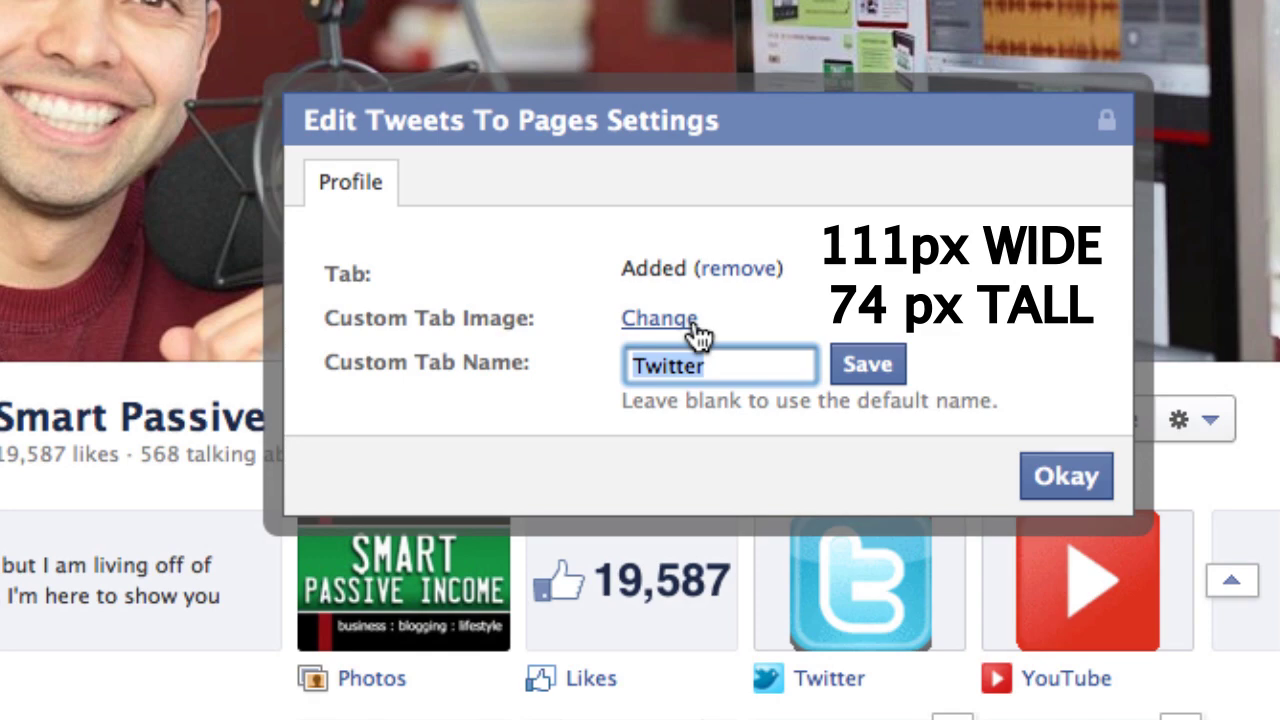
pyautogui.click(1045, 484)
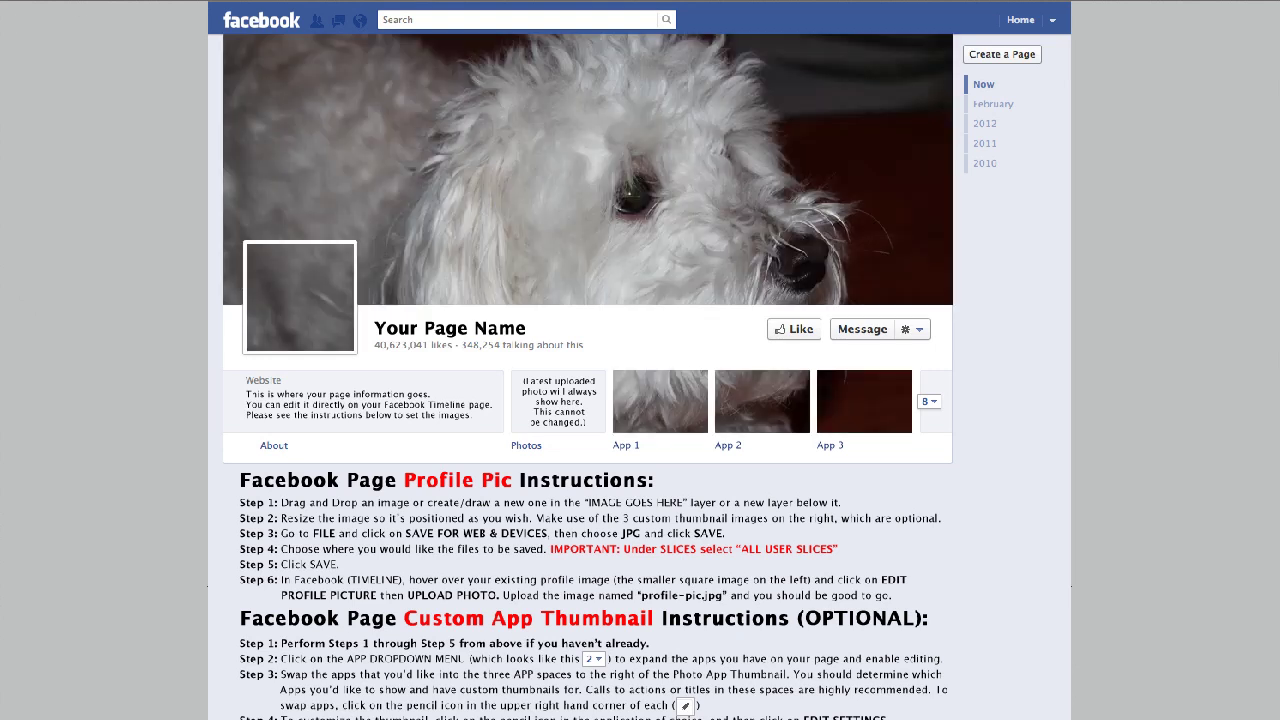
# - Nudge the dog photo down slightly to reframe the cover and app thumbnails
pyautogui.moveTo(610, 132); pyautogui.dragTo(602, 168)
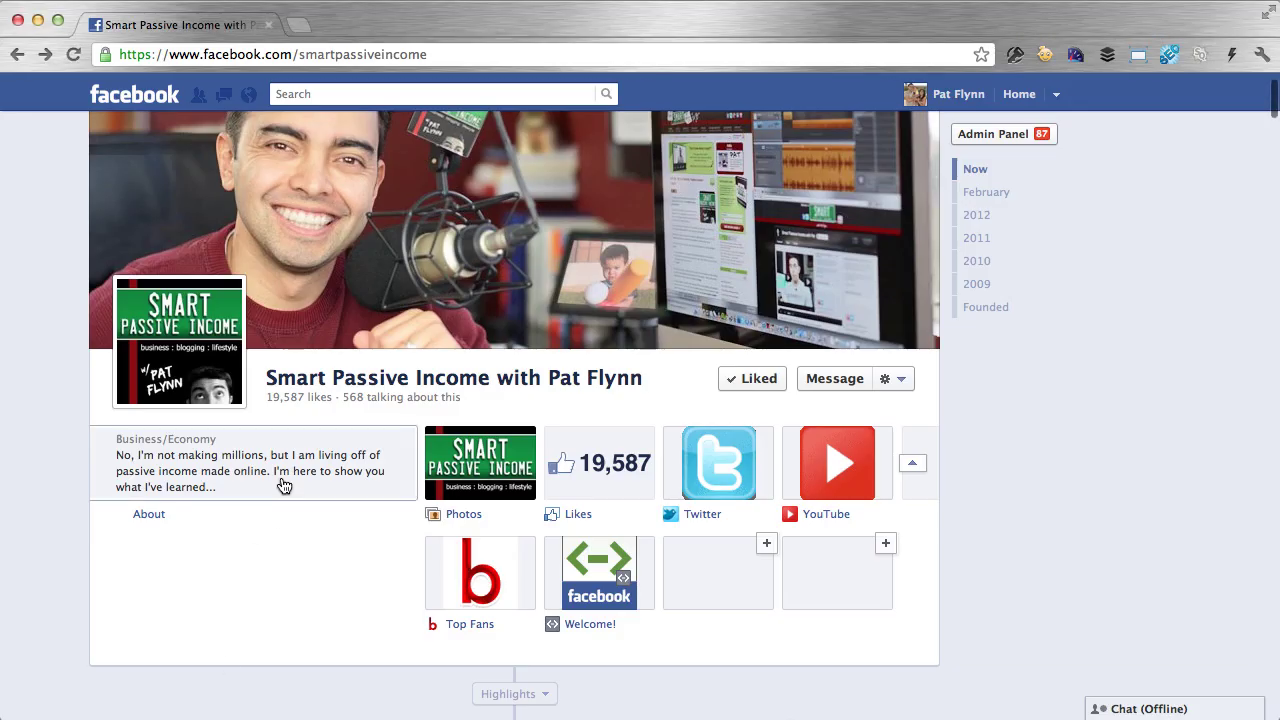
# - Scroll past the Highlights bar to the latest posts, Recent Posts by Others and Likes box
pyautogui.scroll(-3, 286, 523)
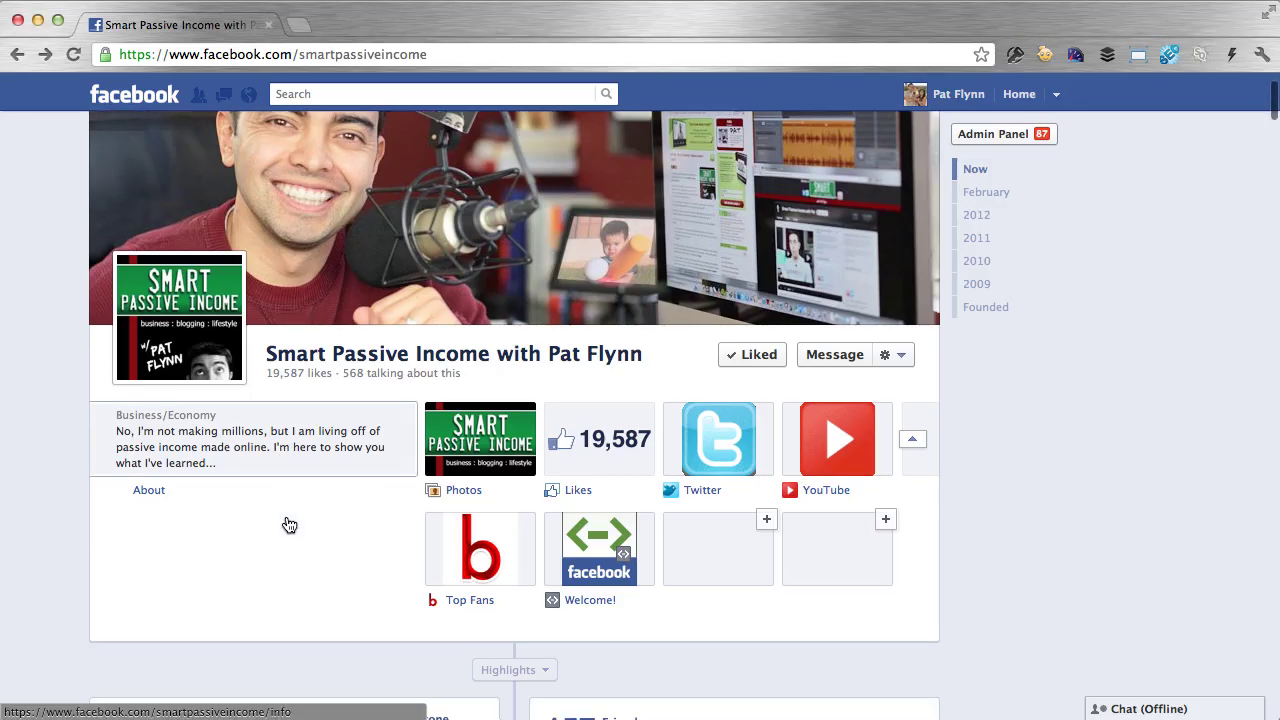
pyautogui.scroll(-3, 287, 524)
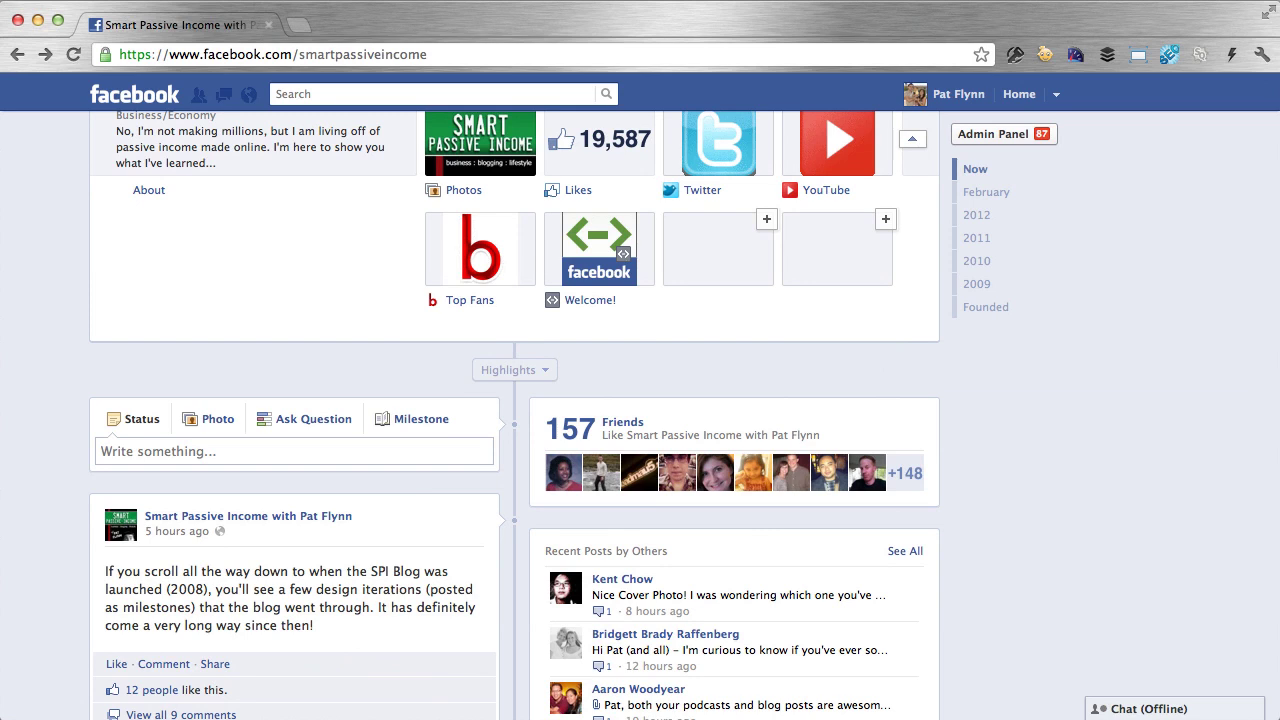
pyautogui.scroll(-2, 111, 508)
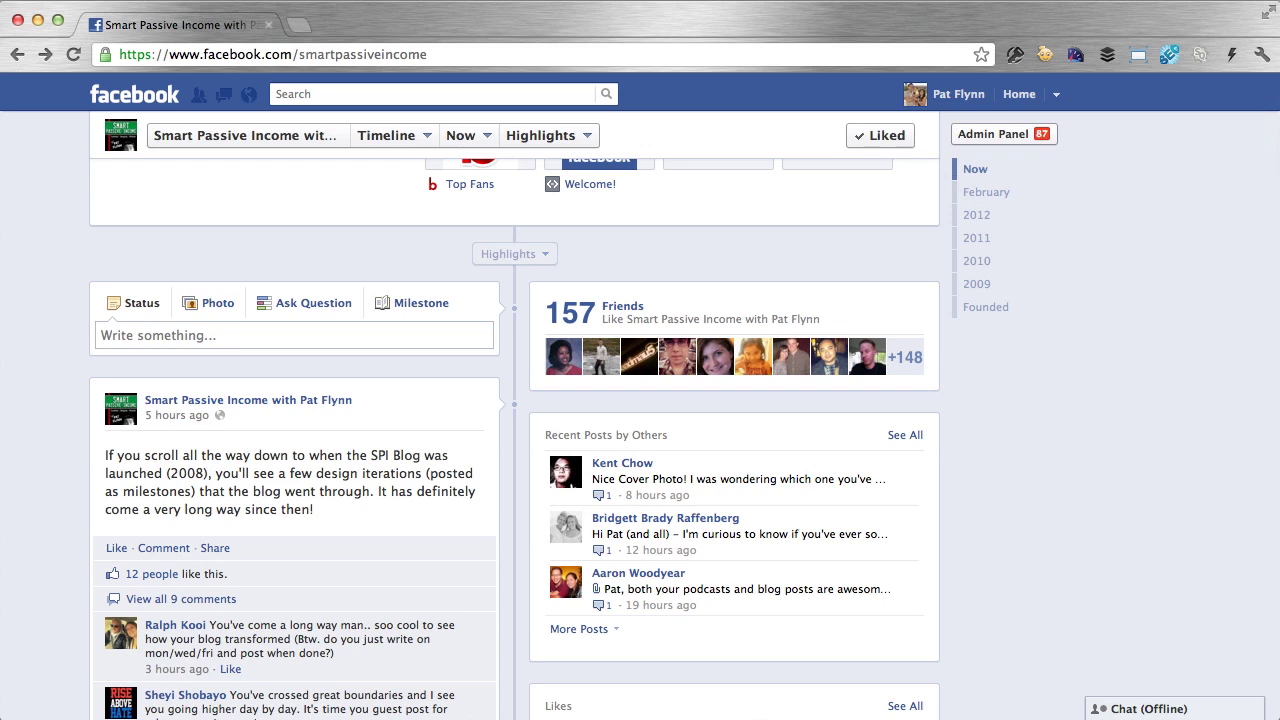
pyautogui.scroll(-5, 29, 552)
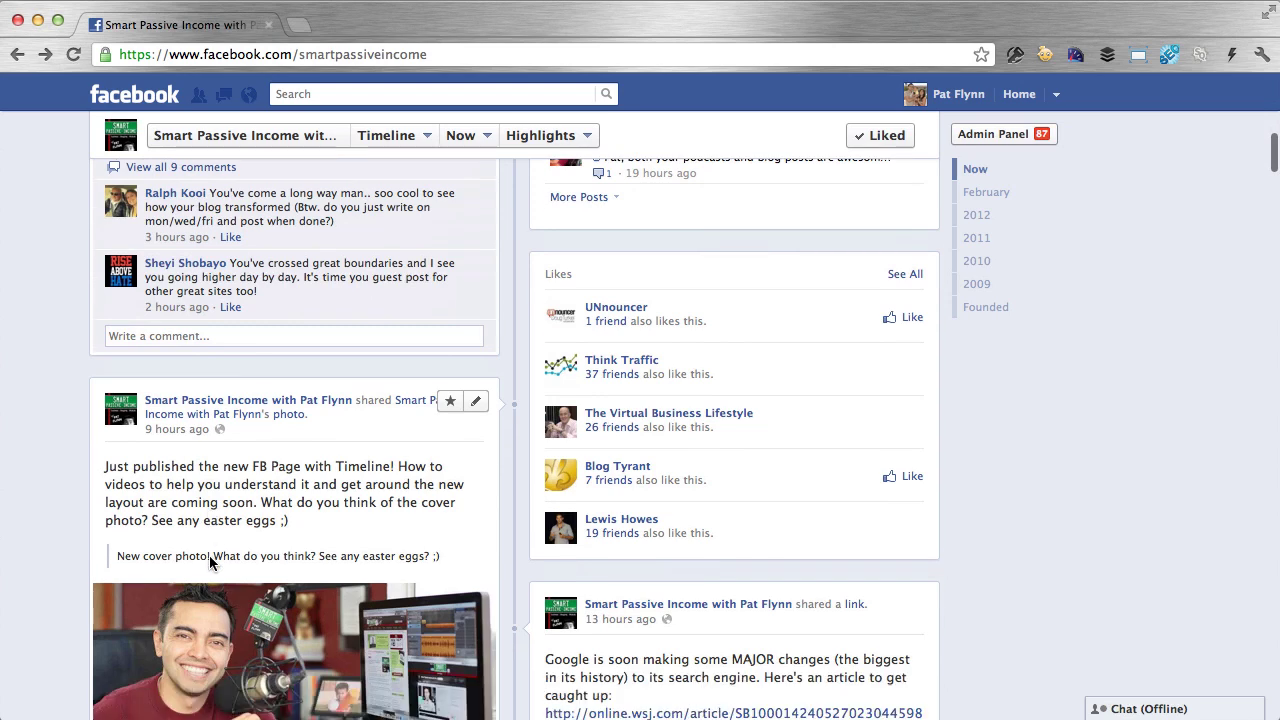
pyautogui.scroll(-2, 209, 558)
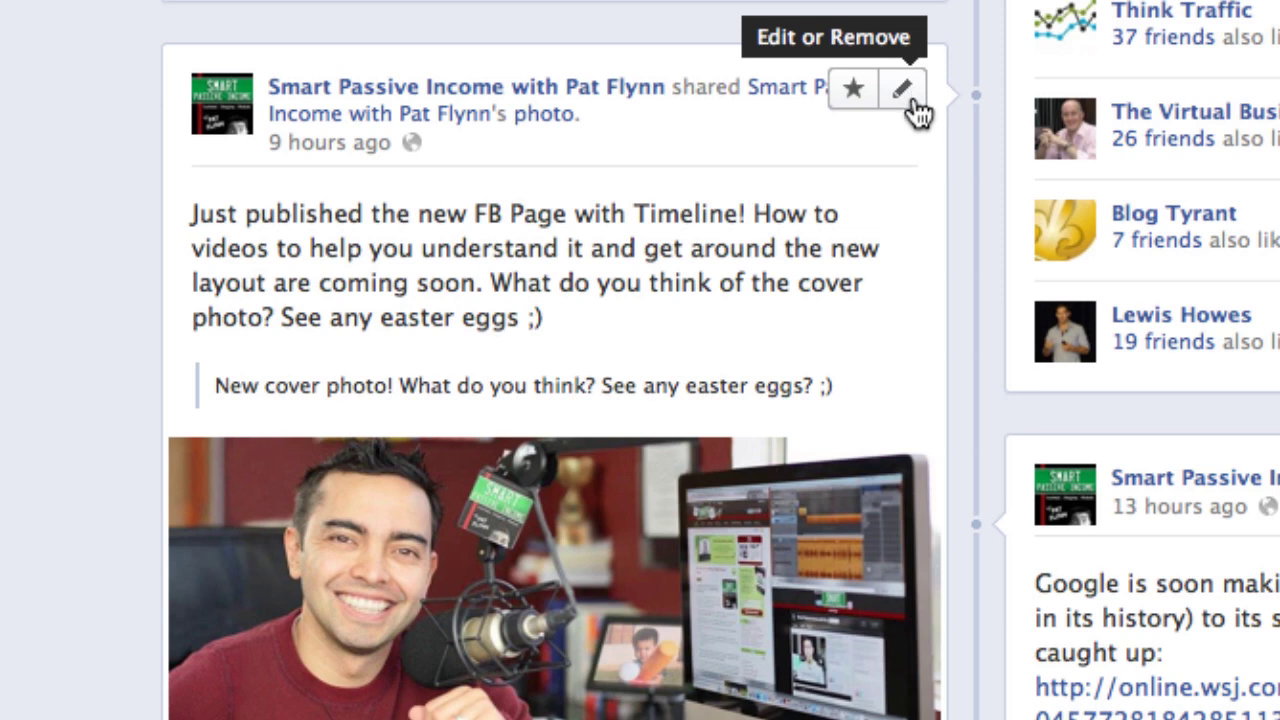
# - Pin the new FB Page with Timeline announcement post to the top of the Timeline
pyautogui.click(914, 110)
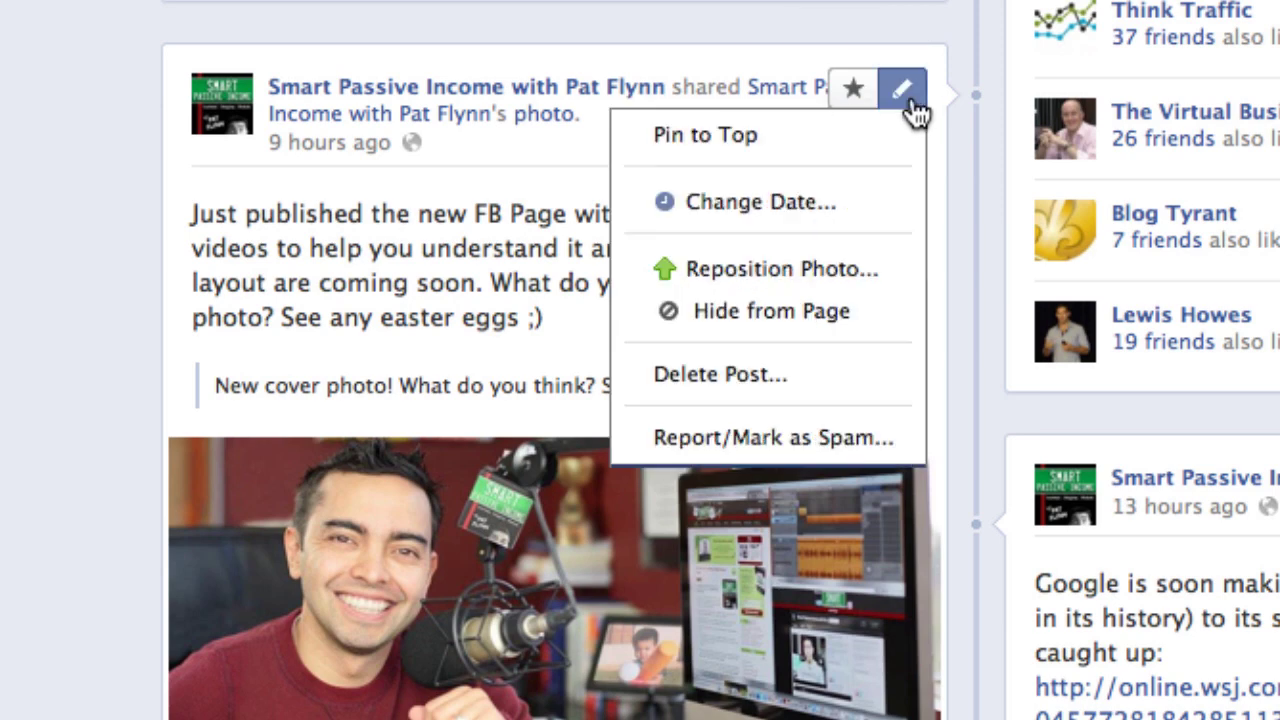
pyautogui.click(778, 150)
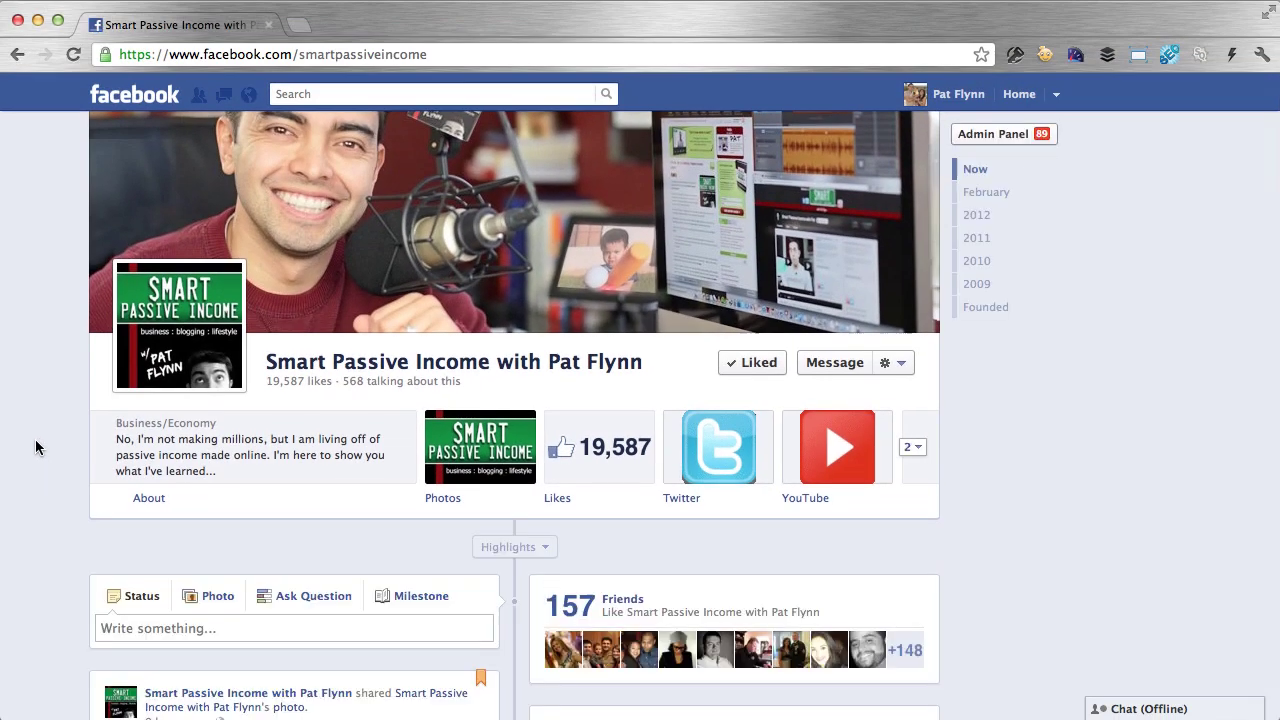
# - Scroll down to the older posts and the shared 'Wireless Mic Test' video
pyautogui.scroll(-5, 35, 447)
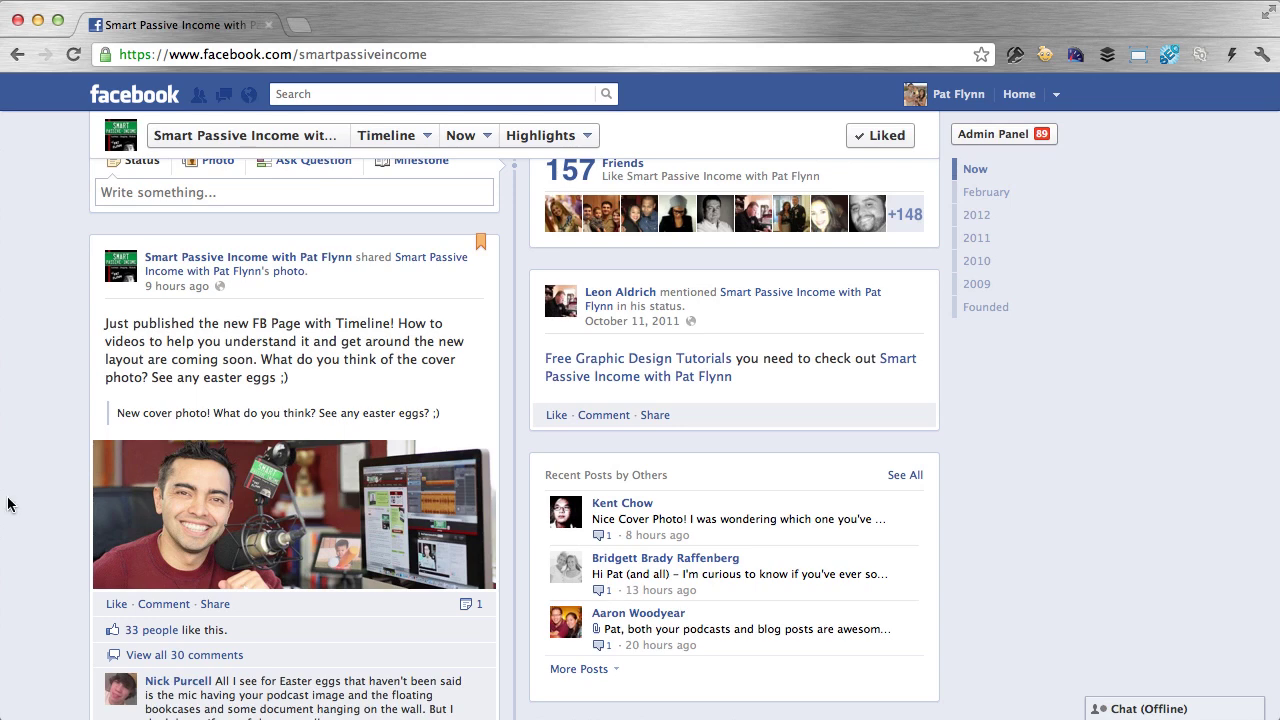
pyautogui.scroll(-3, 68, 496)
pyautogui.scroll(-15, 68, 496)
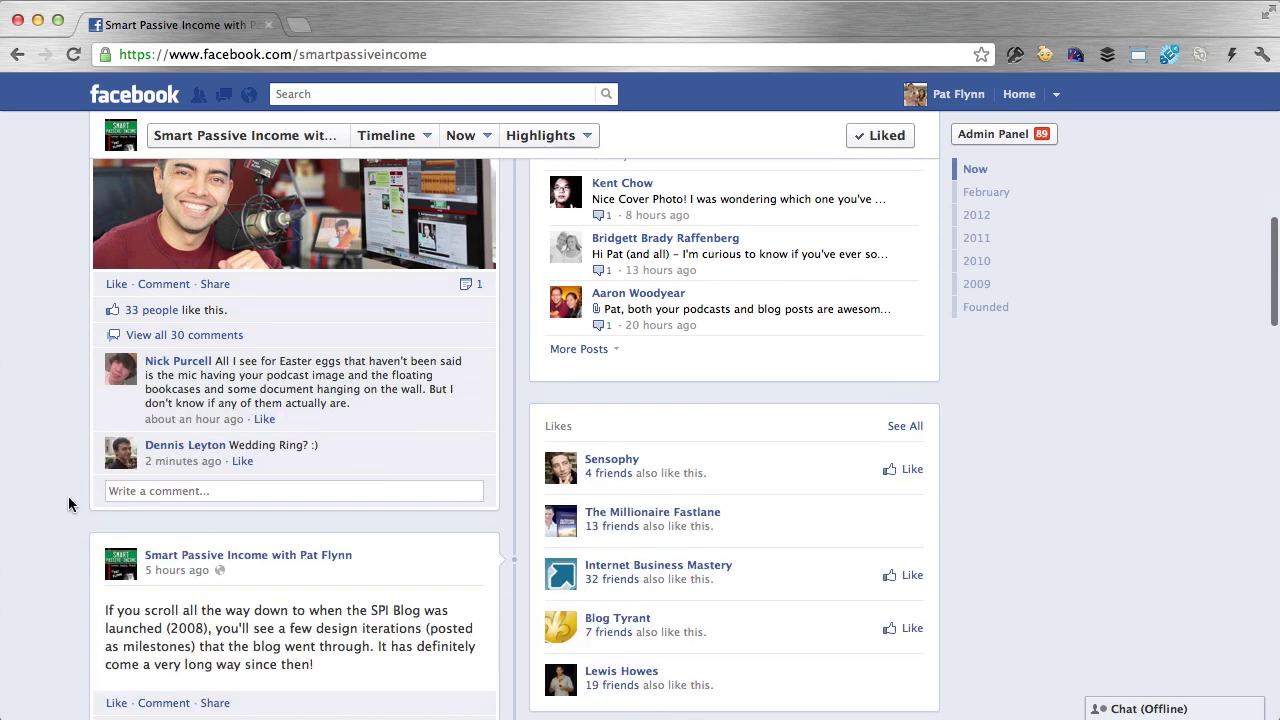
pyautogui.scroll(-15, 68, 496)
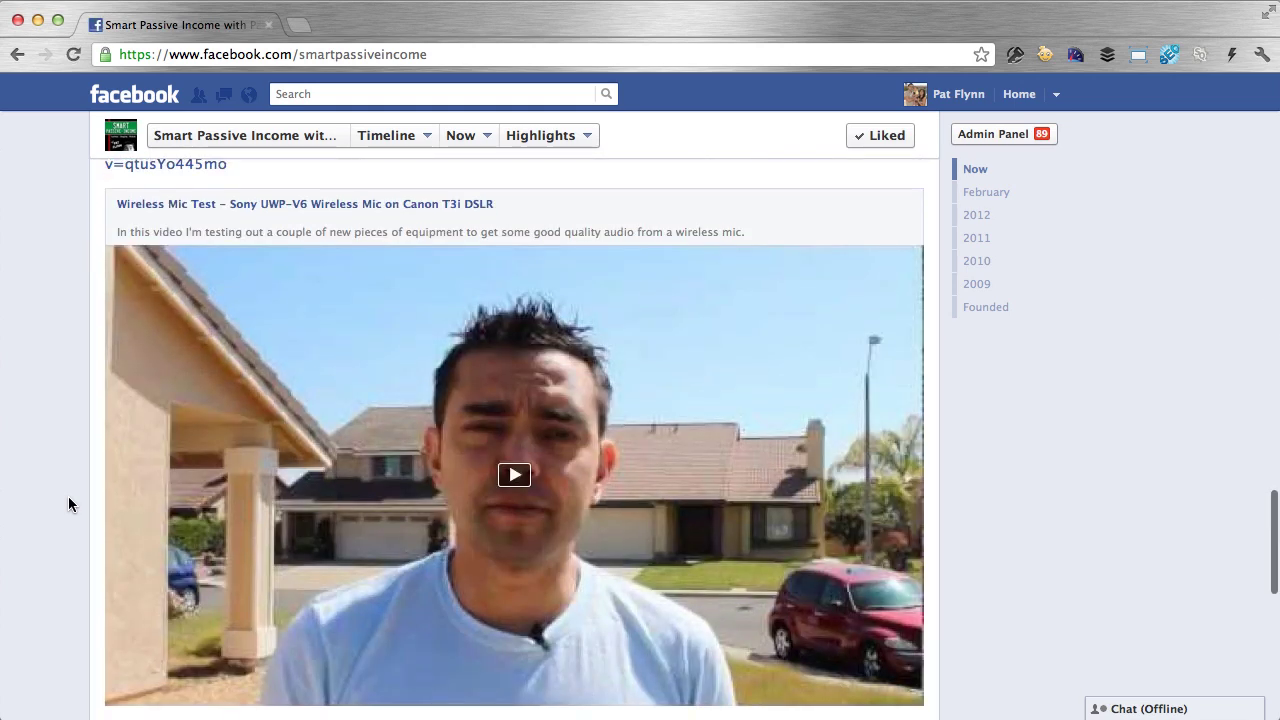
# - Star the email-list post with before-and-after visitor charts to span the full Timeline width
pyautogui.scroll(1, 68, 496)
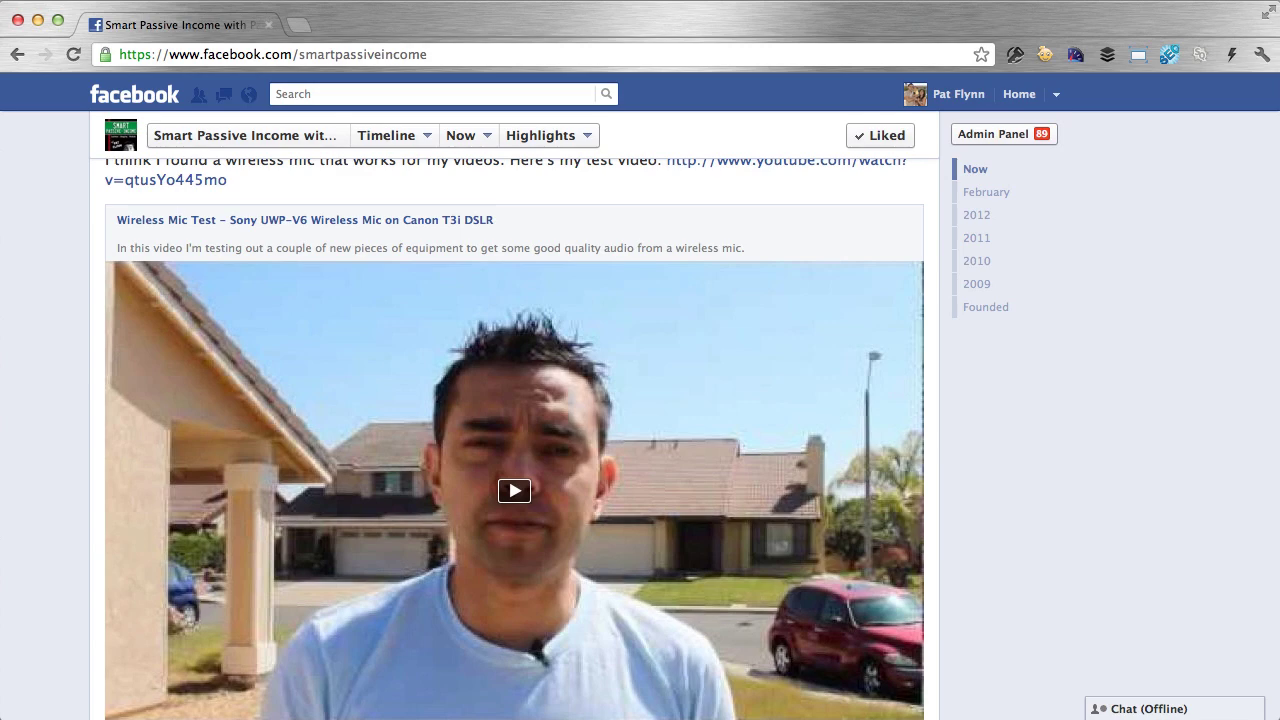
pyautogui.scroll(10, 345, 408)
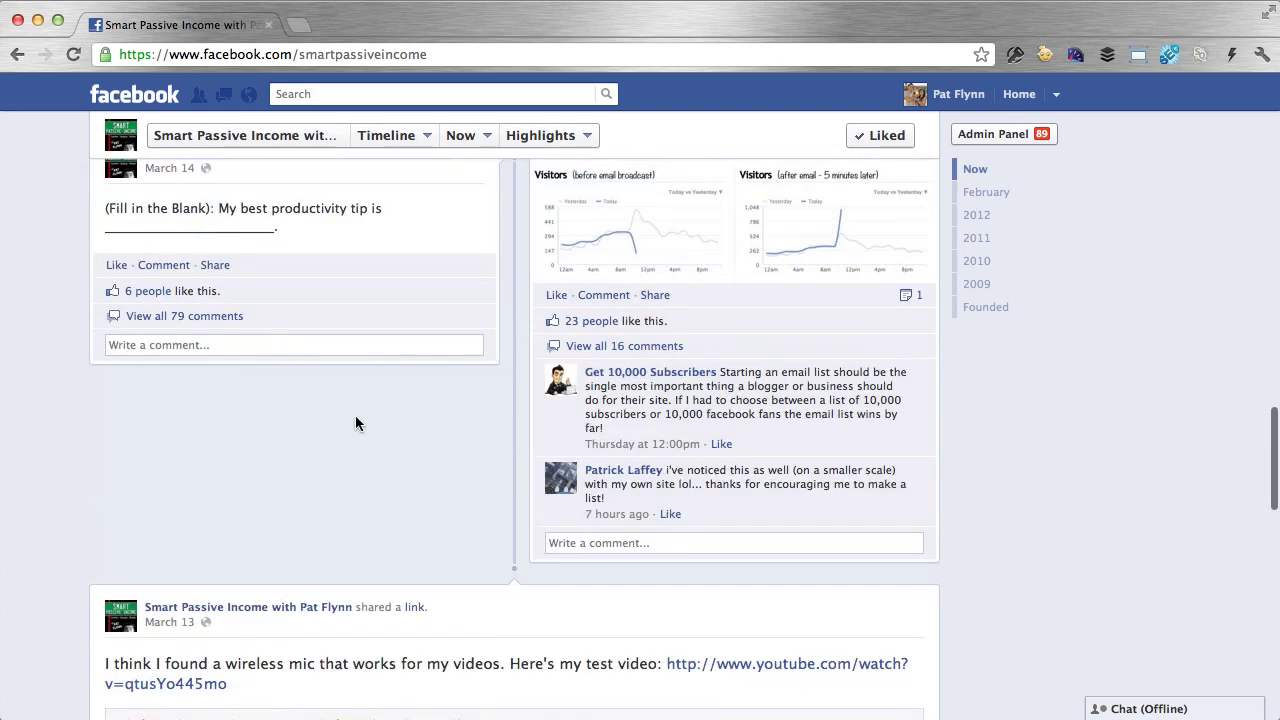
pyautogui.scroll(5, 345, 430)
pyautogui.scroll(-5, 345, 430)
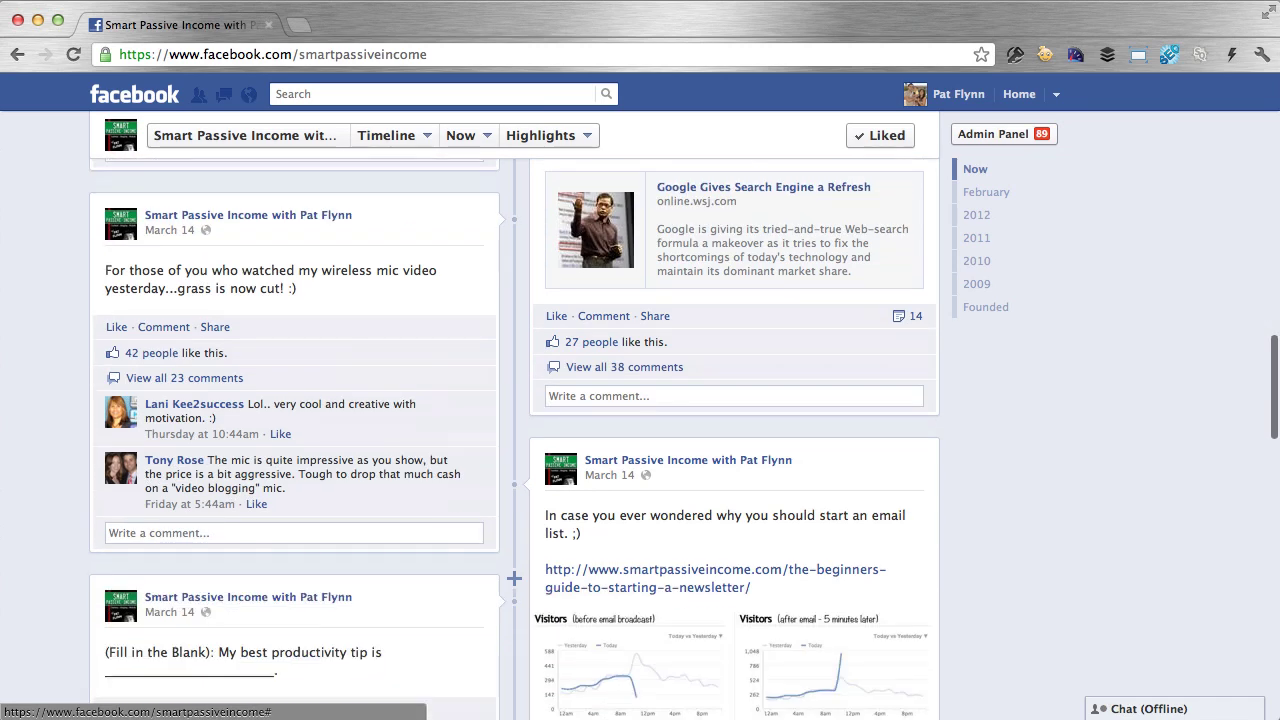
pyautogui.moveTo(903, 362)
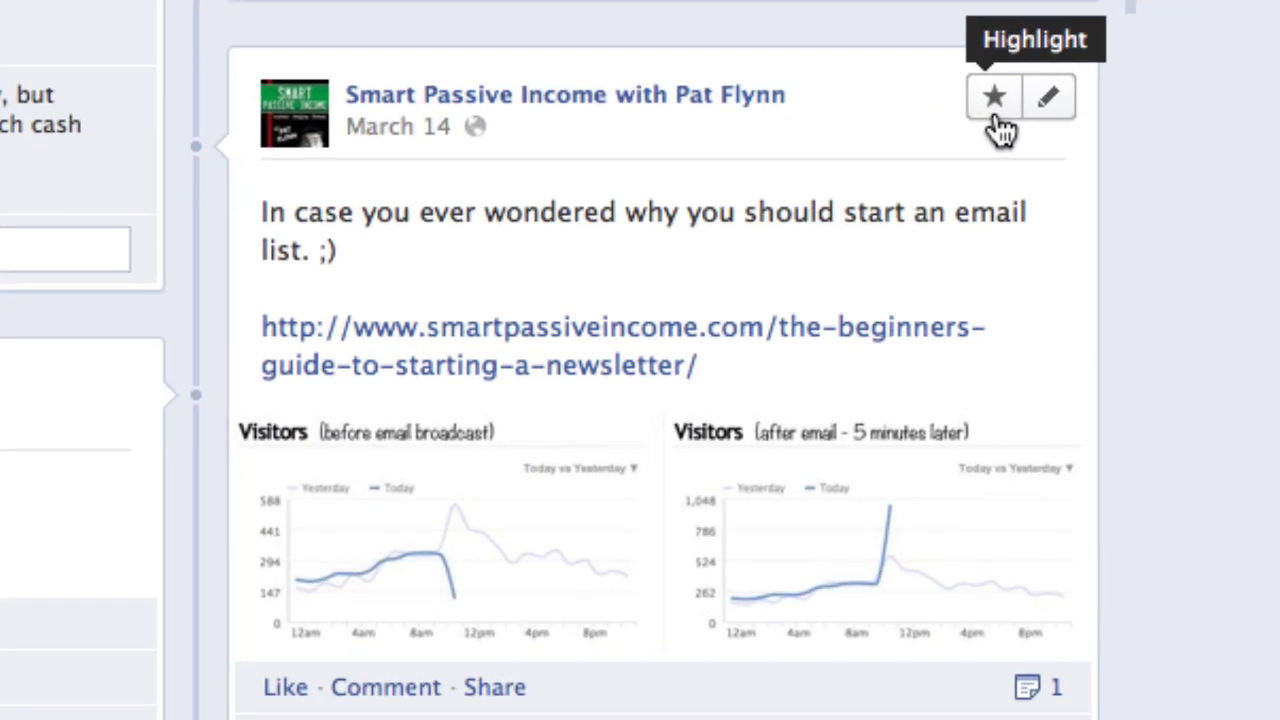
pyautogui.click(1000, 126)
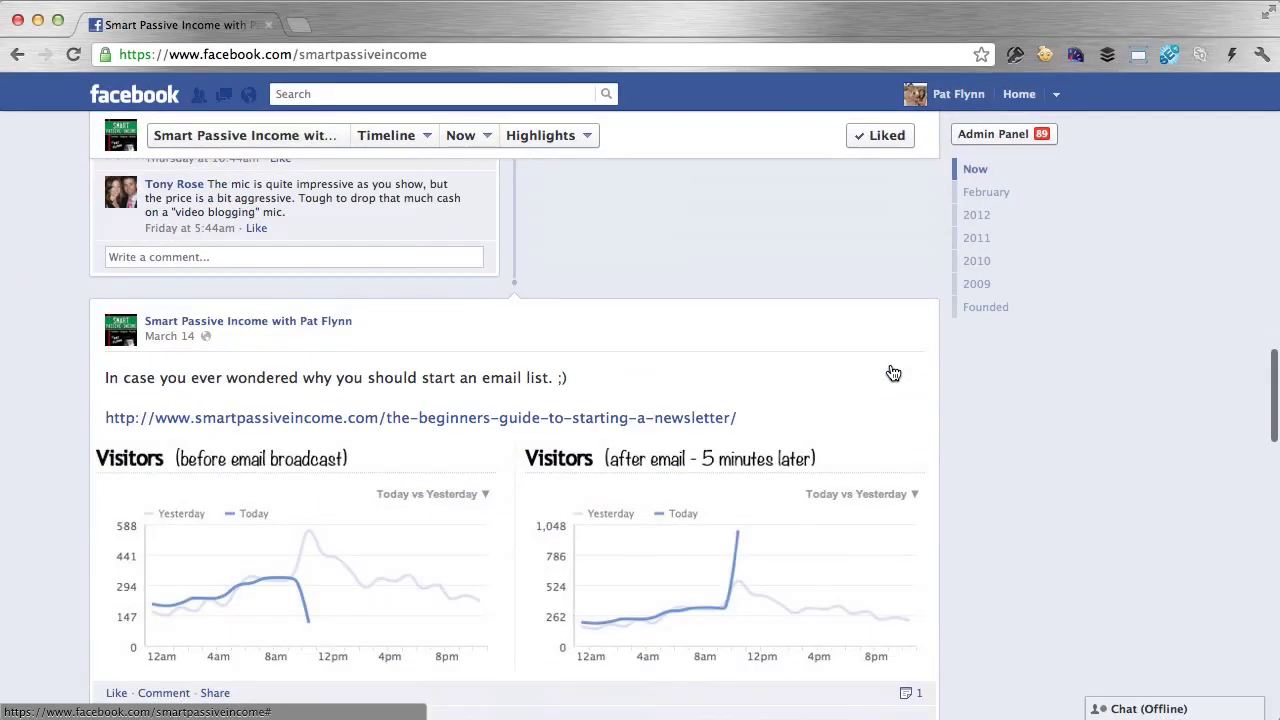
pyautogui.scroll(-2, 889, 371)
pyautogui.scroll(-2, 881, 362)
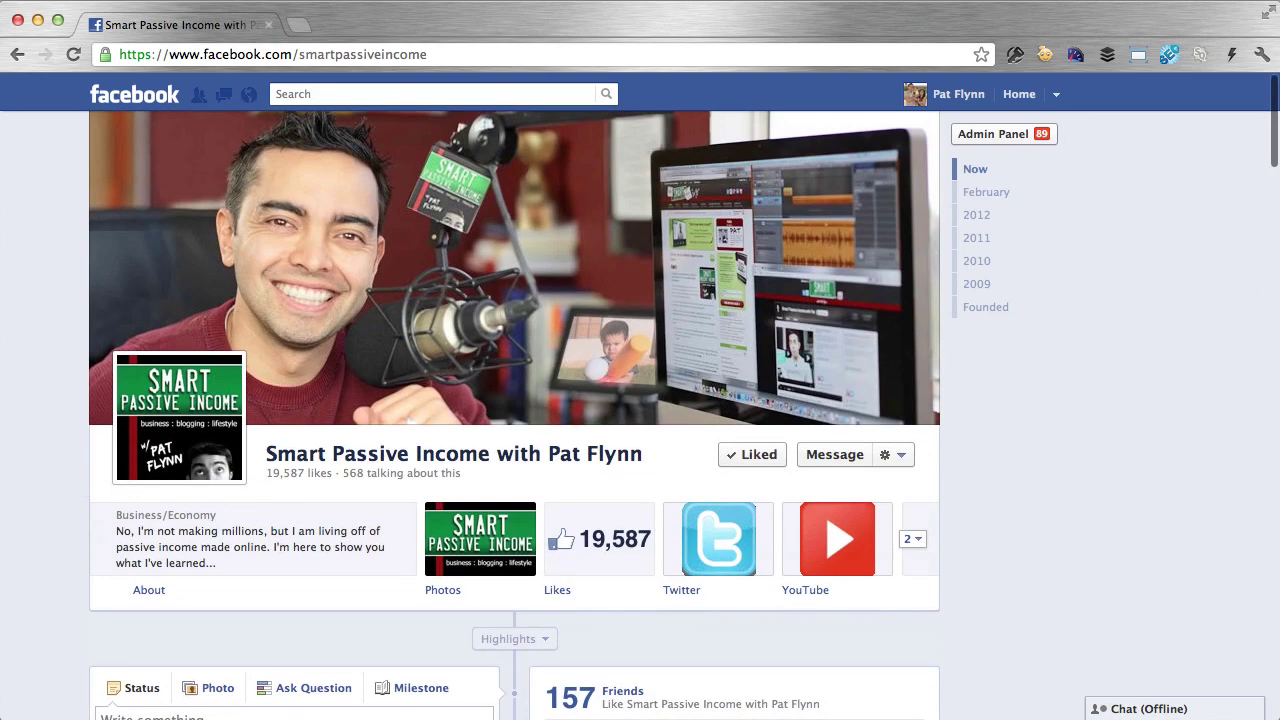
# - Scroll down to the February 25 and 23 posts, including the niche-site visitors chart
pyautogui.scroll(-2, 100, 616)
pyautogui.scroll(-2, 100, 616)
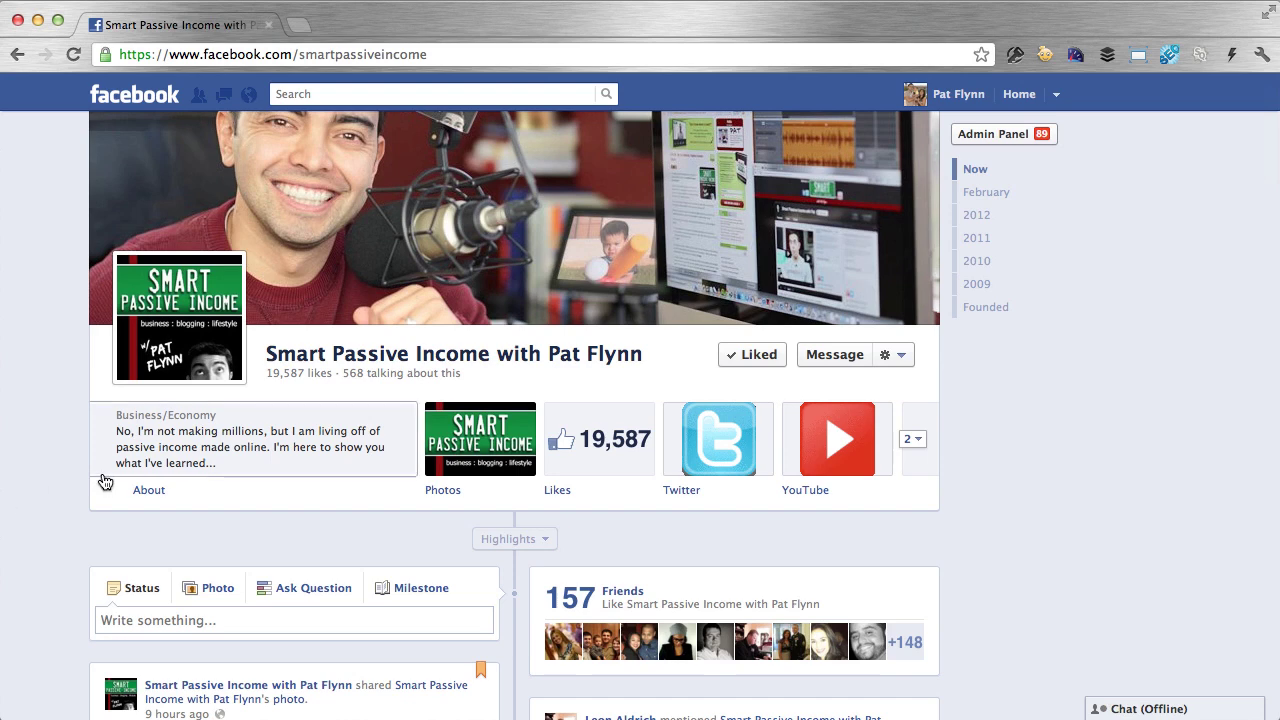
pyautogui.scroll(-15, 105, 482)
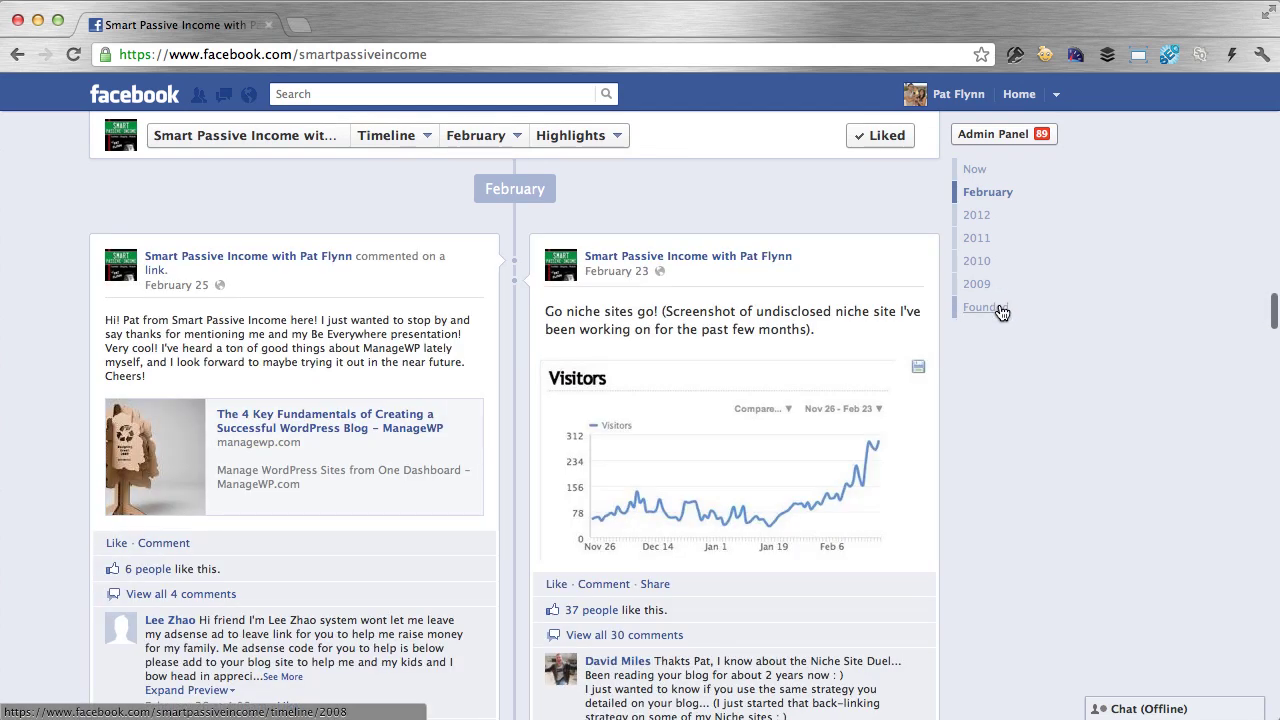
# - Jump to the 2008 Founded section and browse the SPI Blog Design milestone posts
pyautogui.click(999, 306)
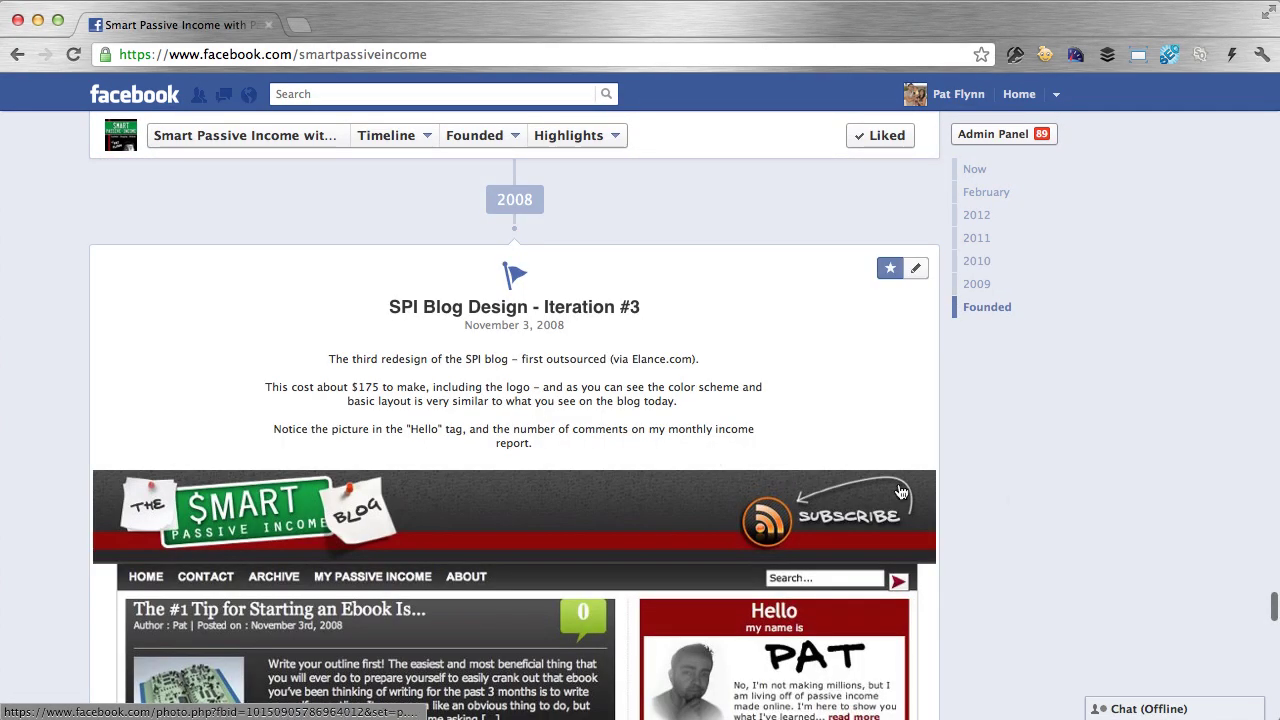
pyautogui.scroll(-3, 1014, 494)
pyautogui.scroll(-15, 1014, 497)
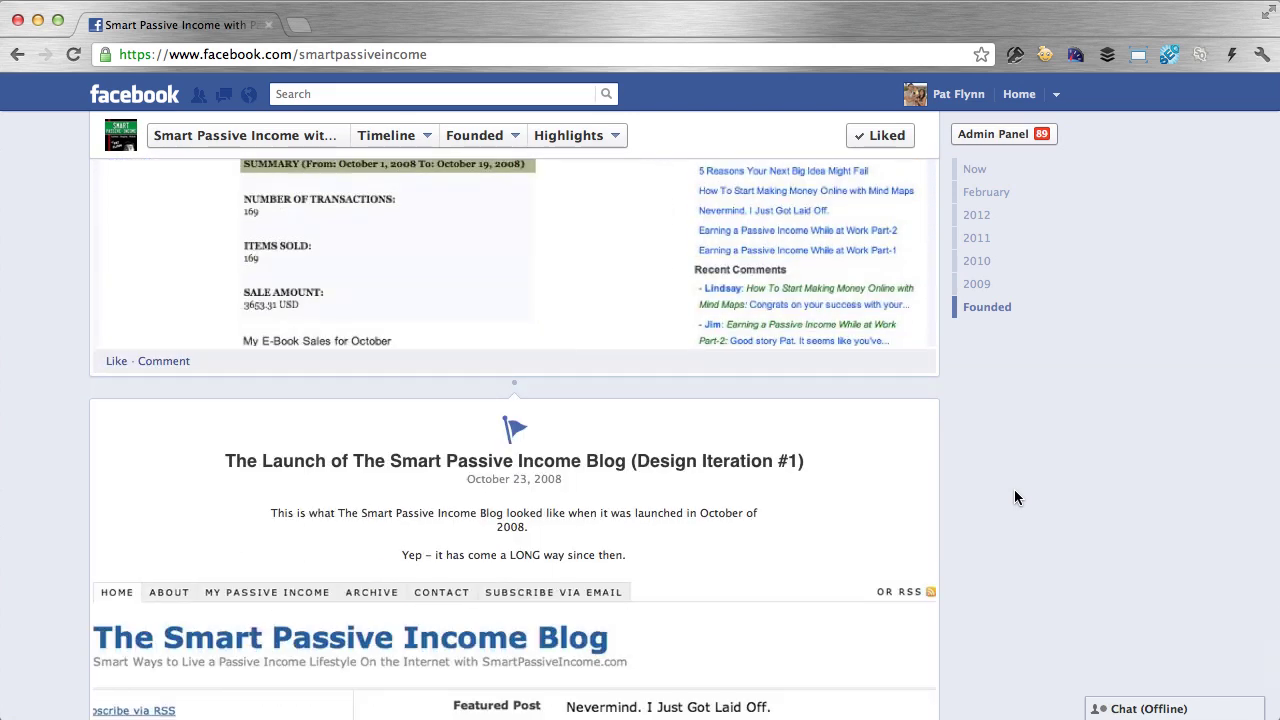
pyautogui.scroll(-4, 1014, 490)
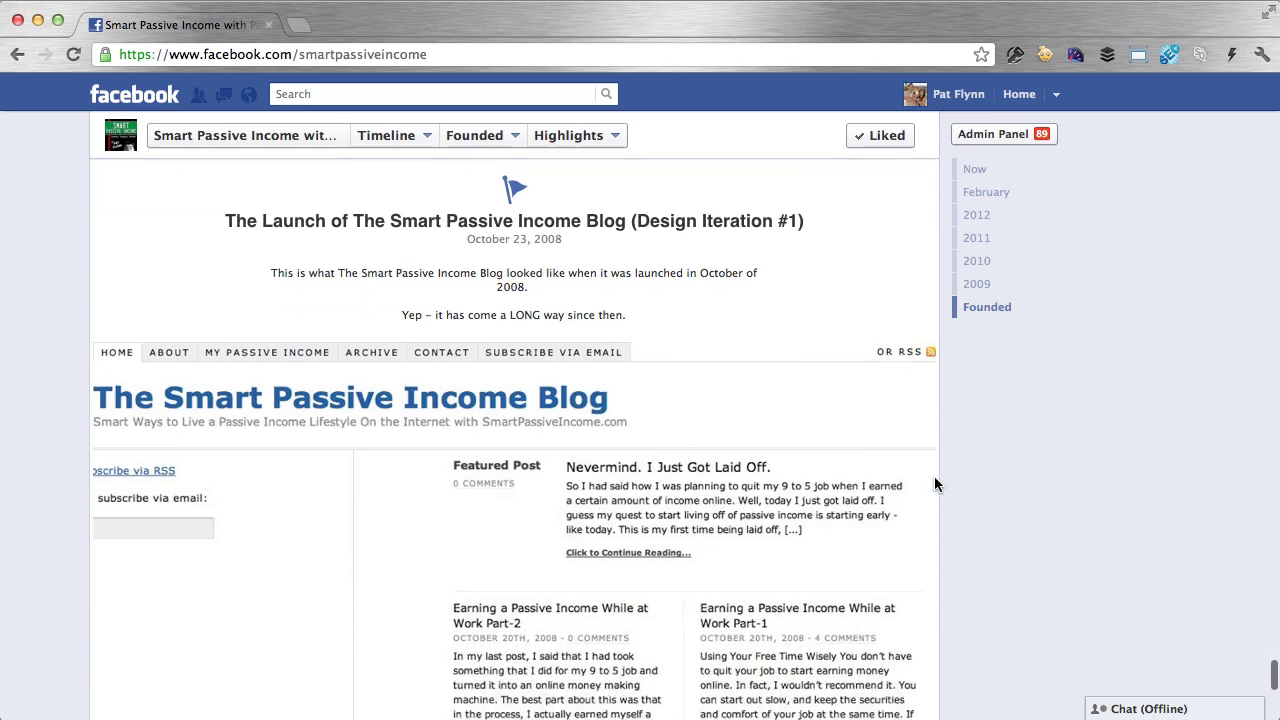
pyautogui.scroll(-3, 997, 487)
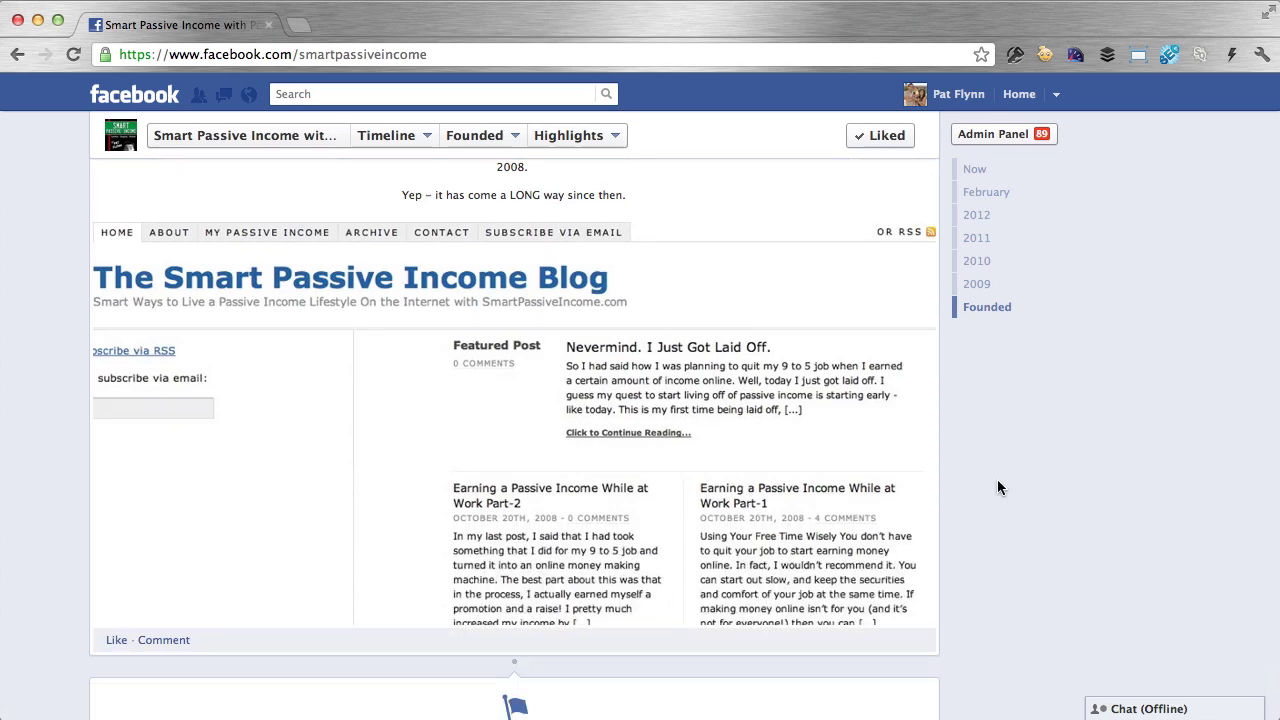
pyautogui.scroll(12, 997, 487)
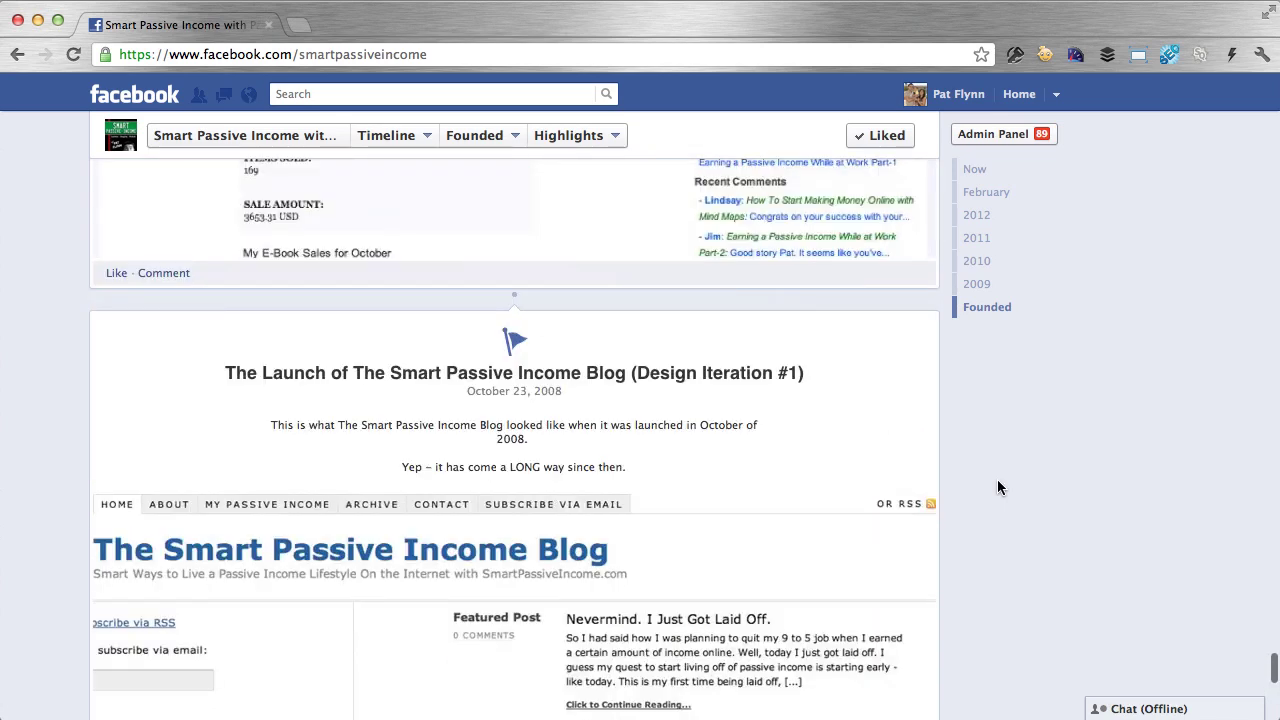
pyautogui.scroll(3, 997, 487)
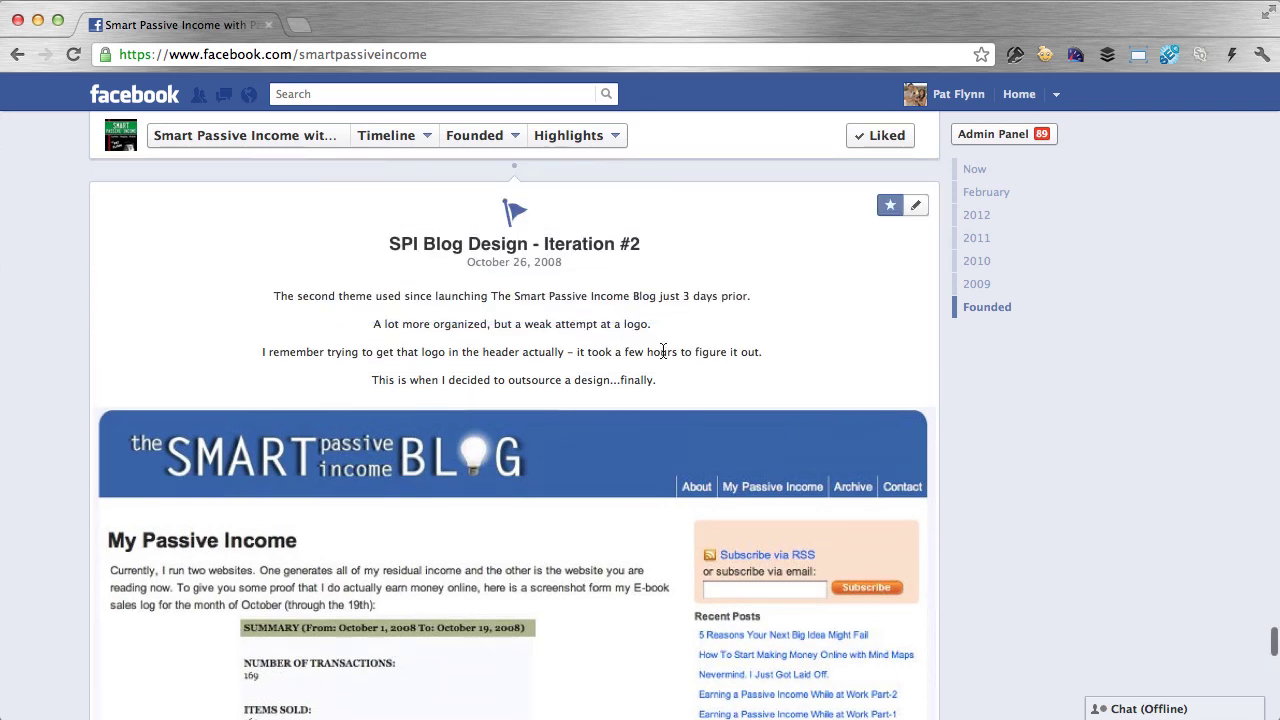
pyautogui.scroll(-3, 443, 445)
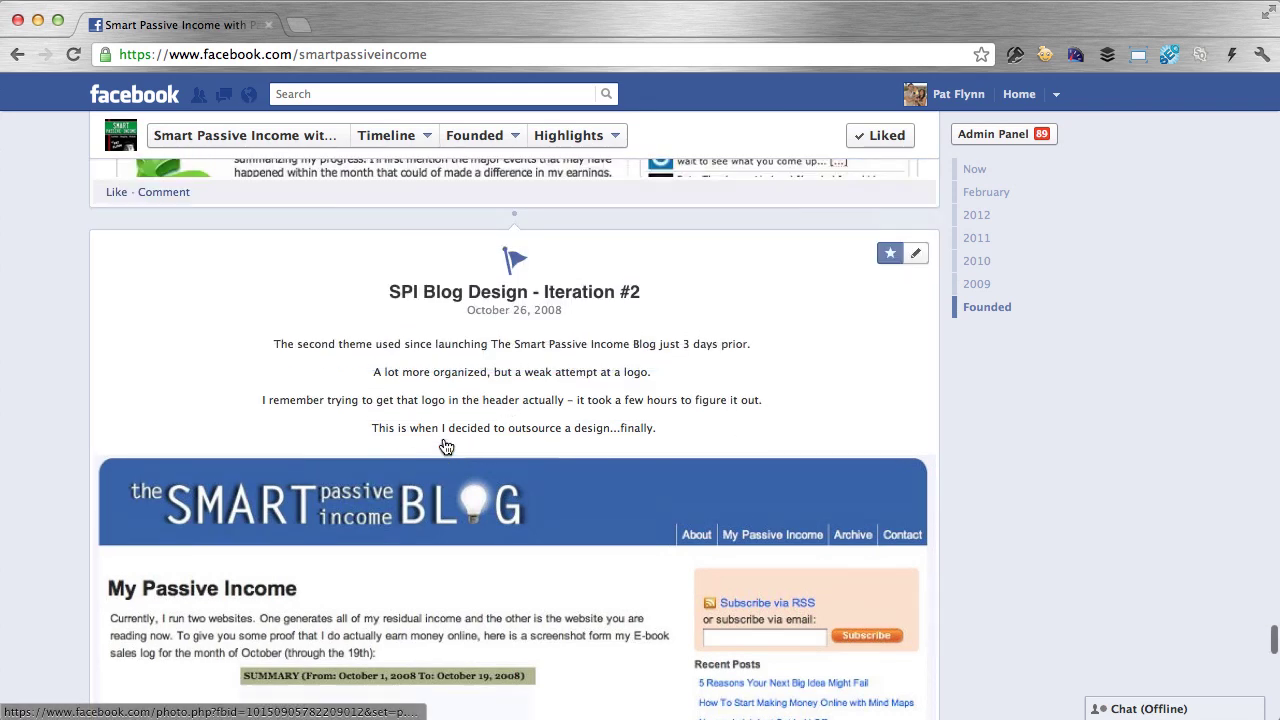
pyautogui.scroll(5, 477, 449)
pyautogui.scroll(3, 477, 449)
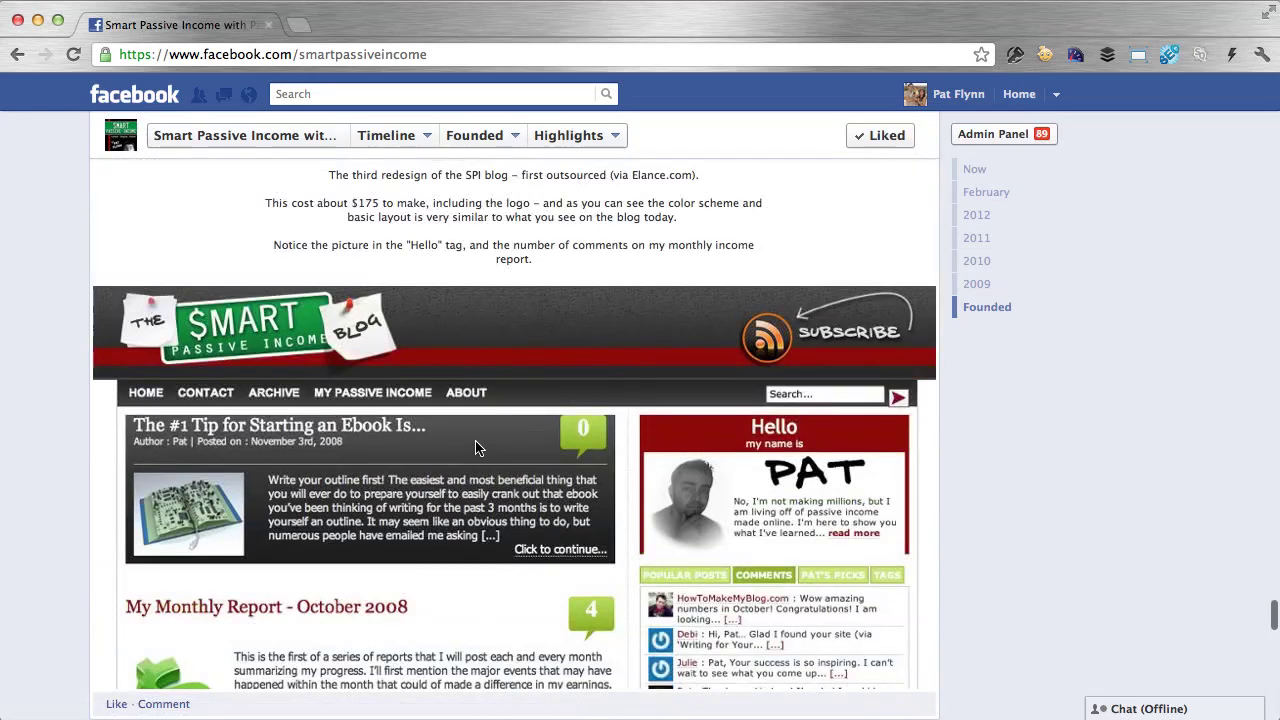
pyautogui.scroll(2, 722, 467)
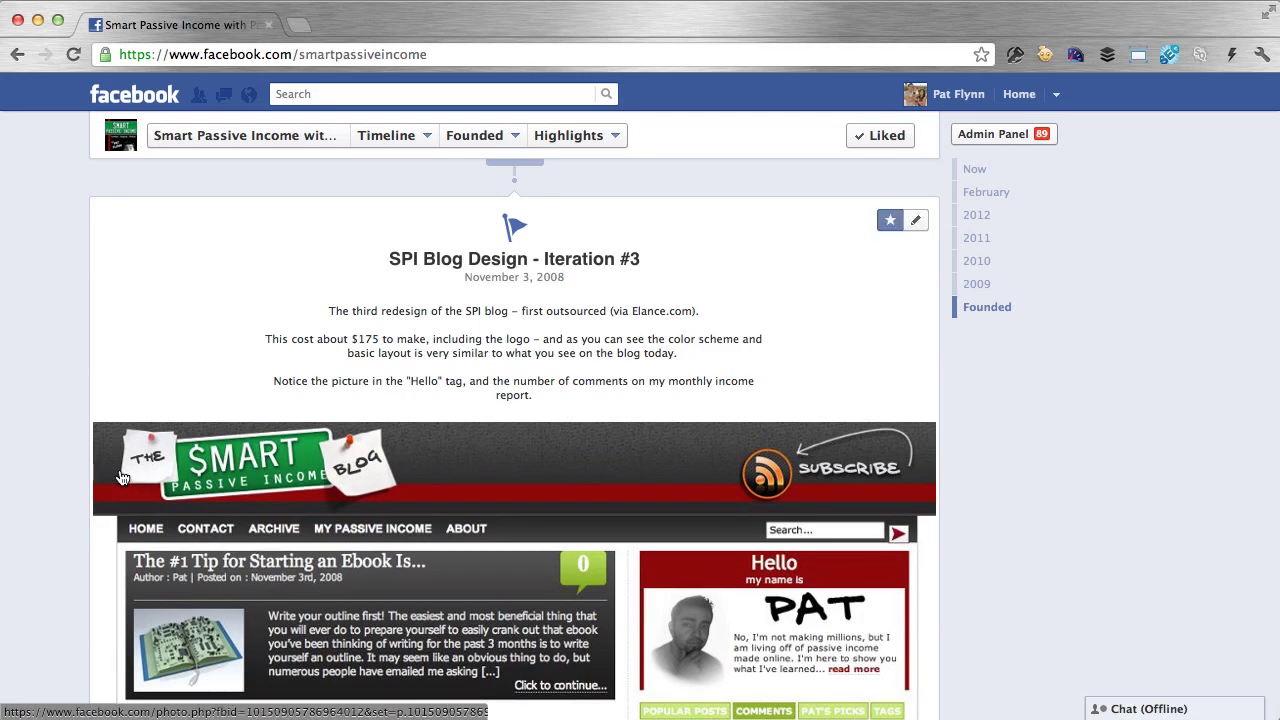
pyautogui.scroll(-4, 184, 486)
pyautogui.scroll(-15, 184, 486)
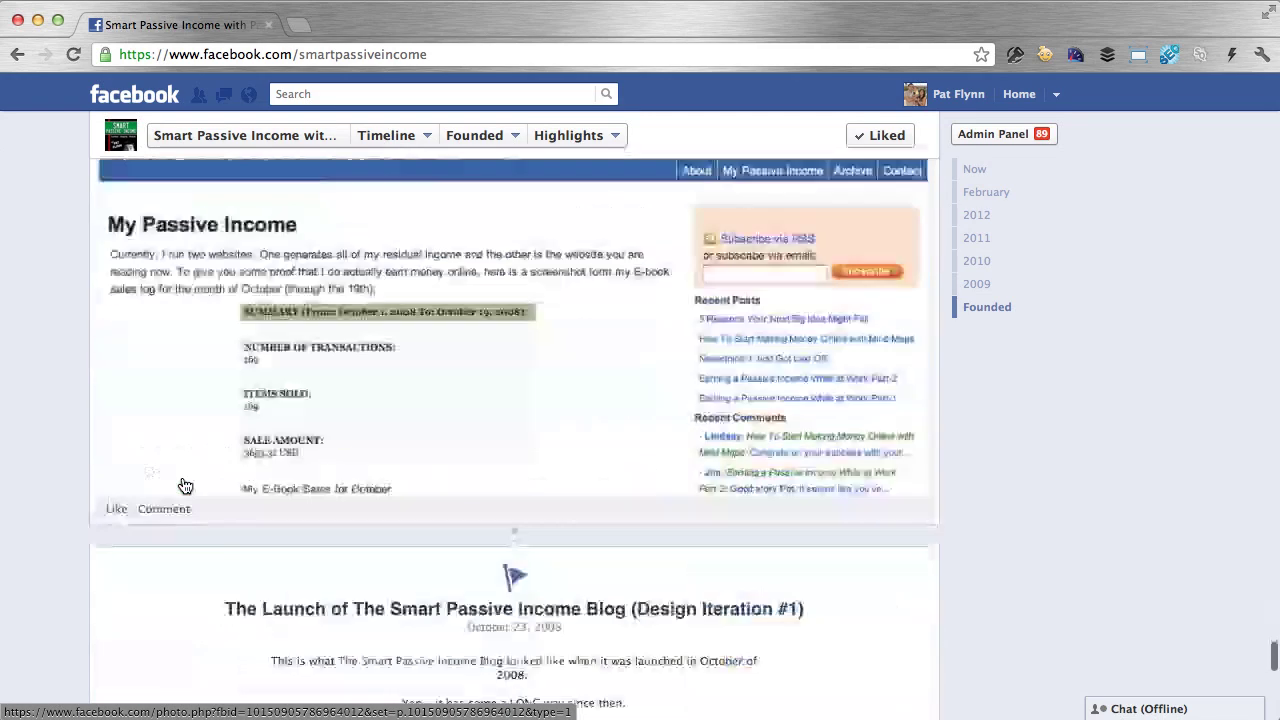
pyautogui.scroll(20, 327, 484)
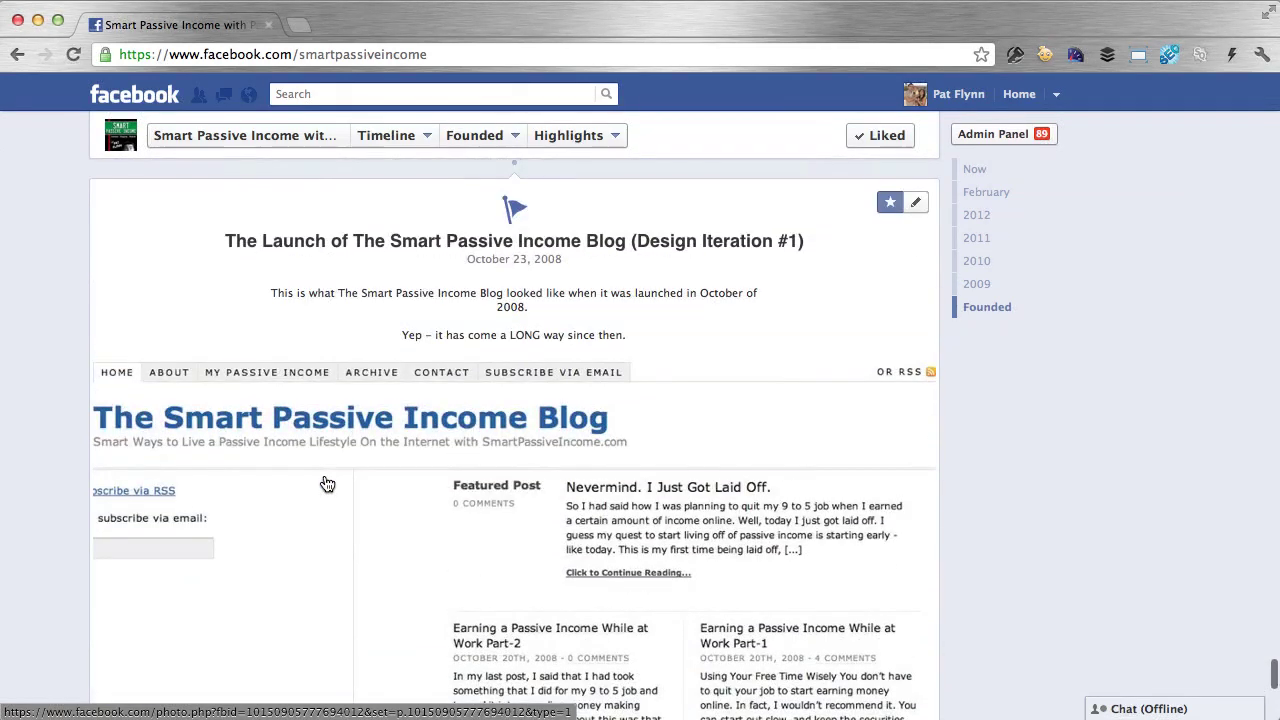
pyautogui.scroll(5, 327, 484)
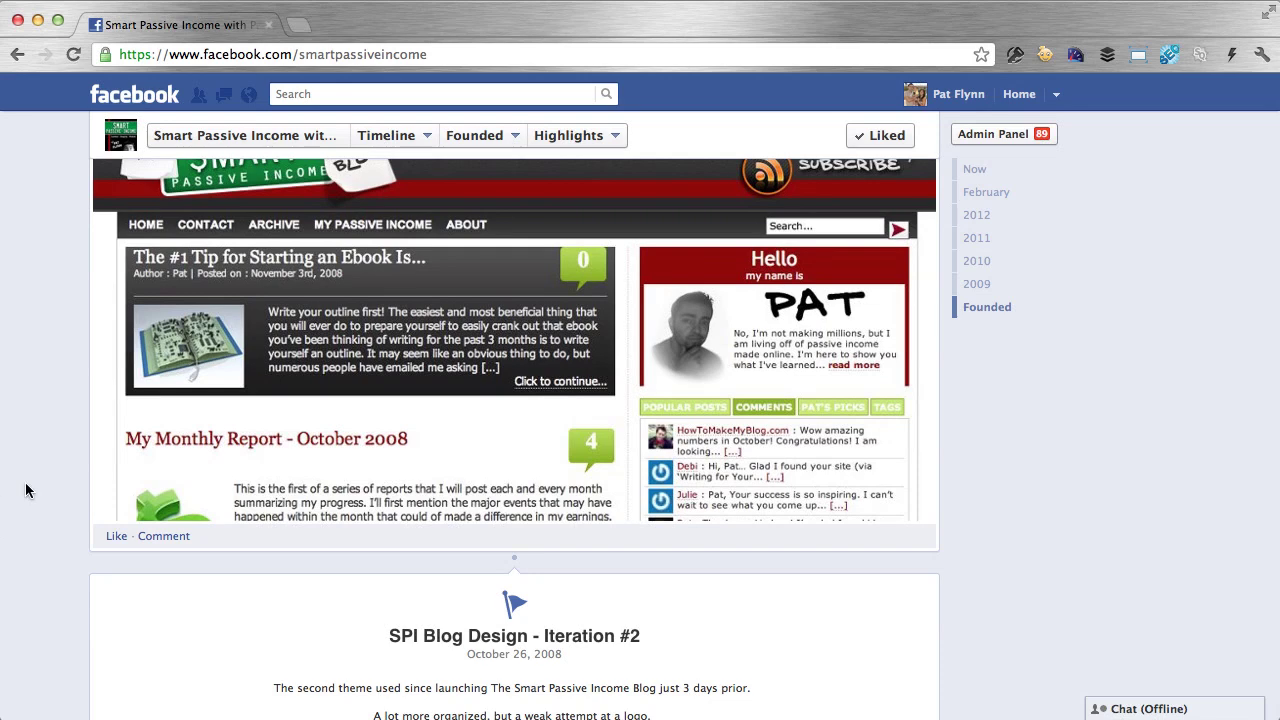
pyautogui.scroll(4, 27, 486)
pyautogui.scroll(-1, 27, 491)
pyautogui.scroll(-2, 27, 484)
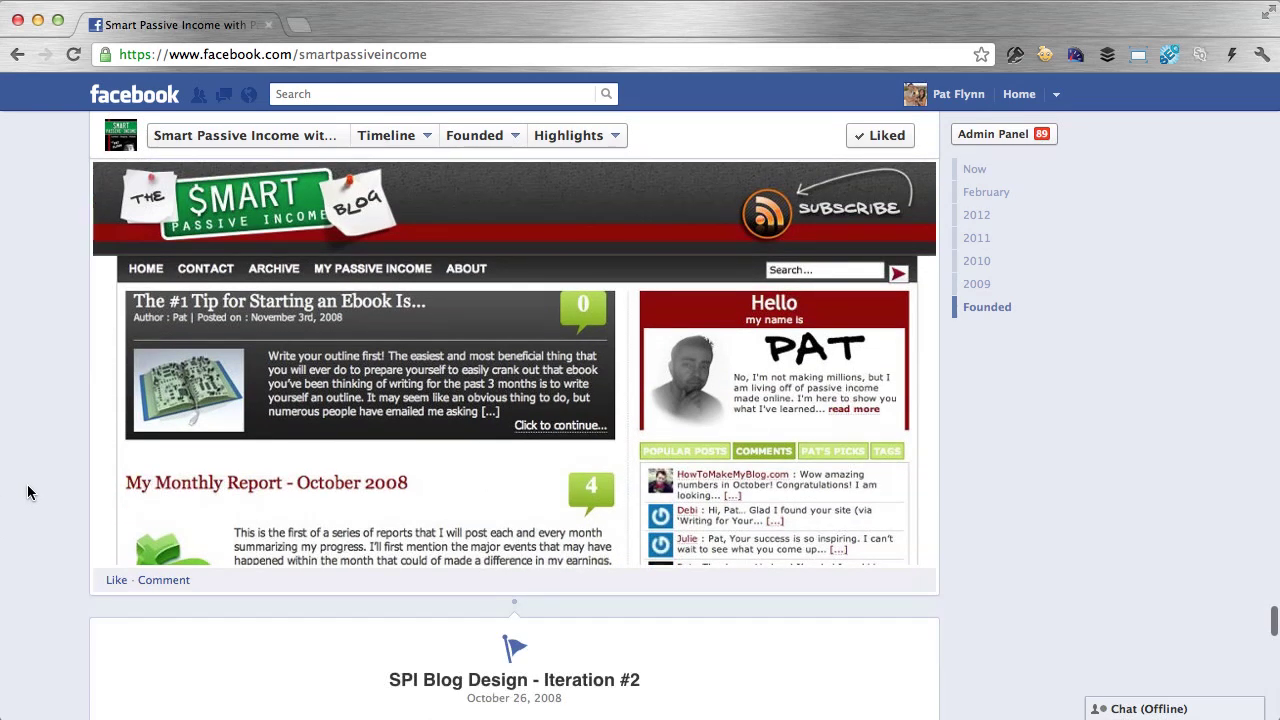
pyautogui.scroll(5, 136, 442)
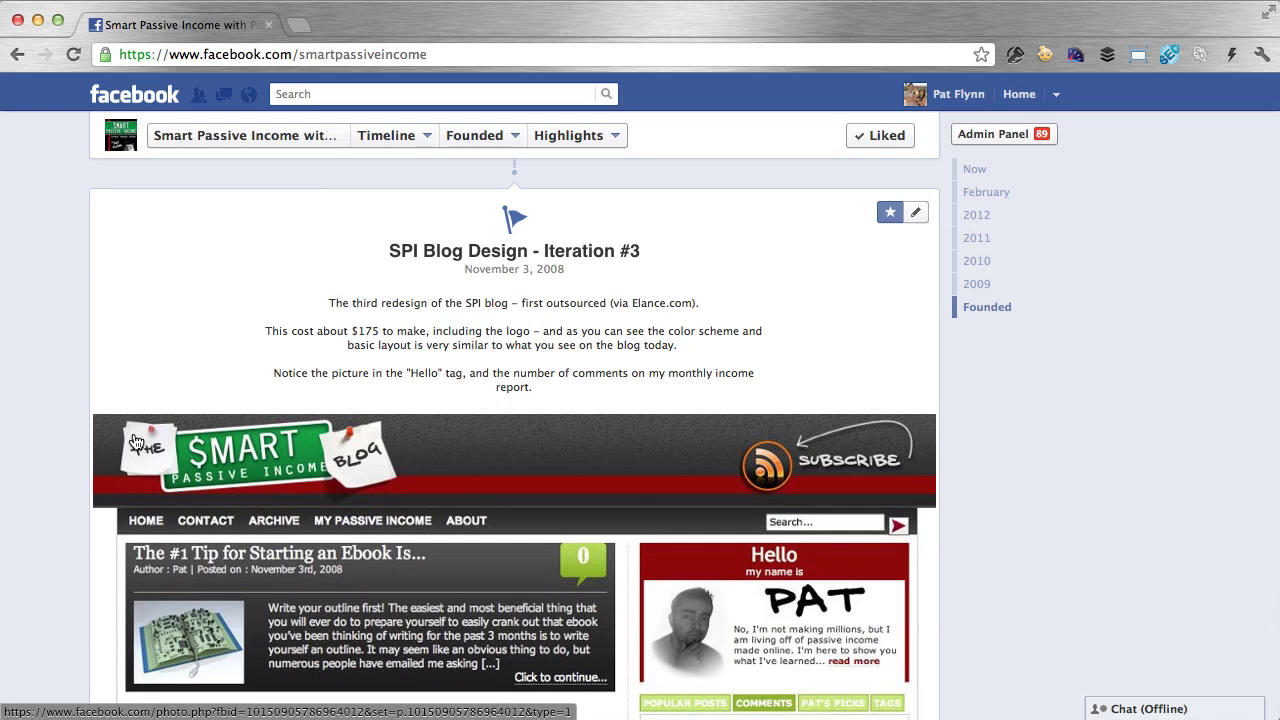
# - Select and deselect the Iteration #3 description text, then scroll back to Now
pyautogui.moveTo(327, 302); pyautogui.dragTo(621, 385)
pyautogui.click(621, 385)
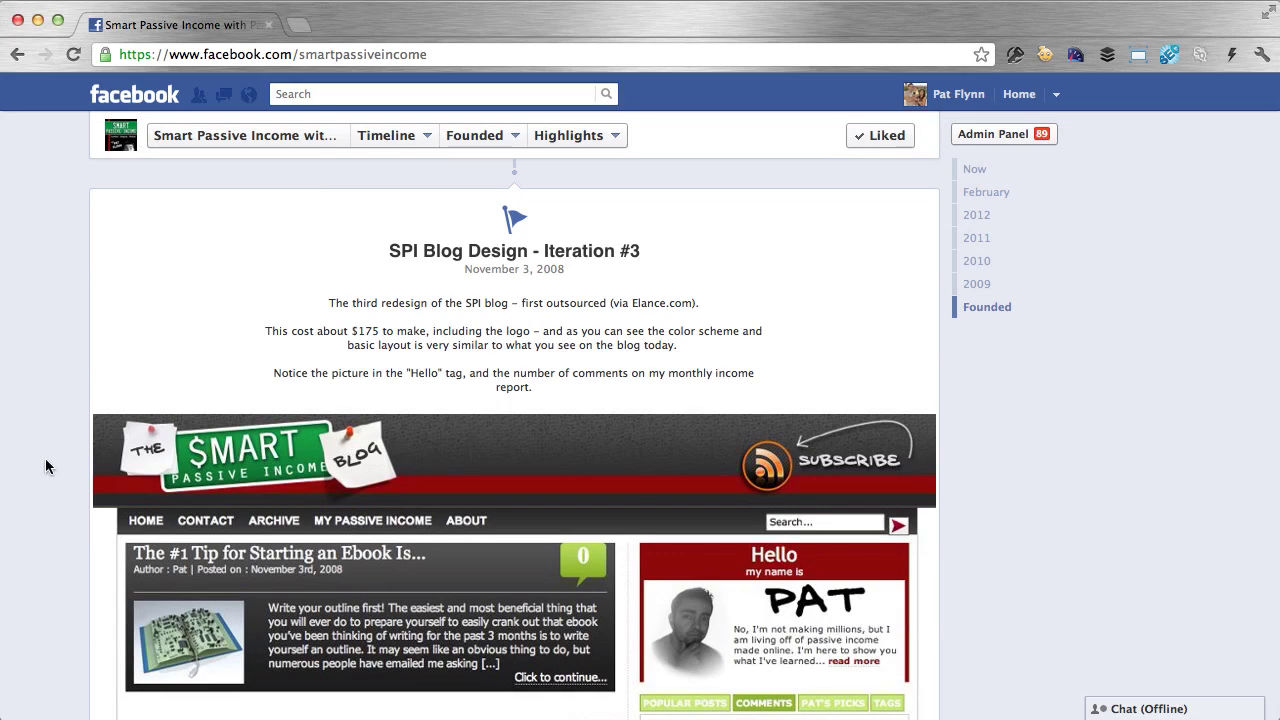
pyautogui.scroll(20, 108, 468)
pyautogui.scroll(-5, 108, 468)
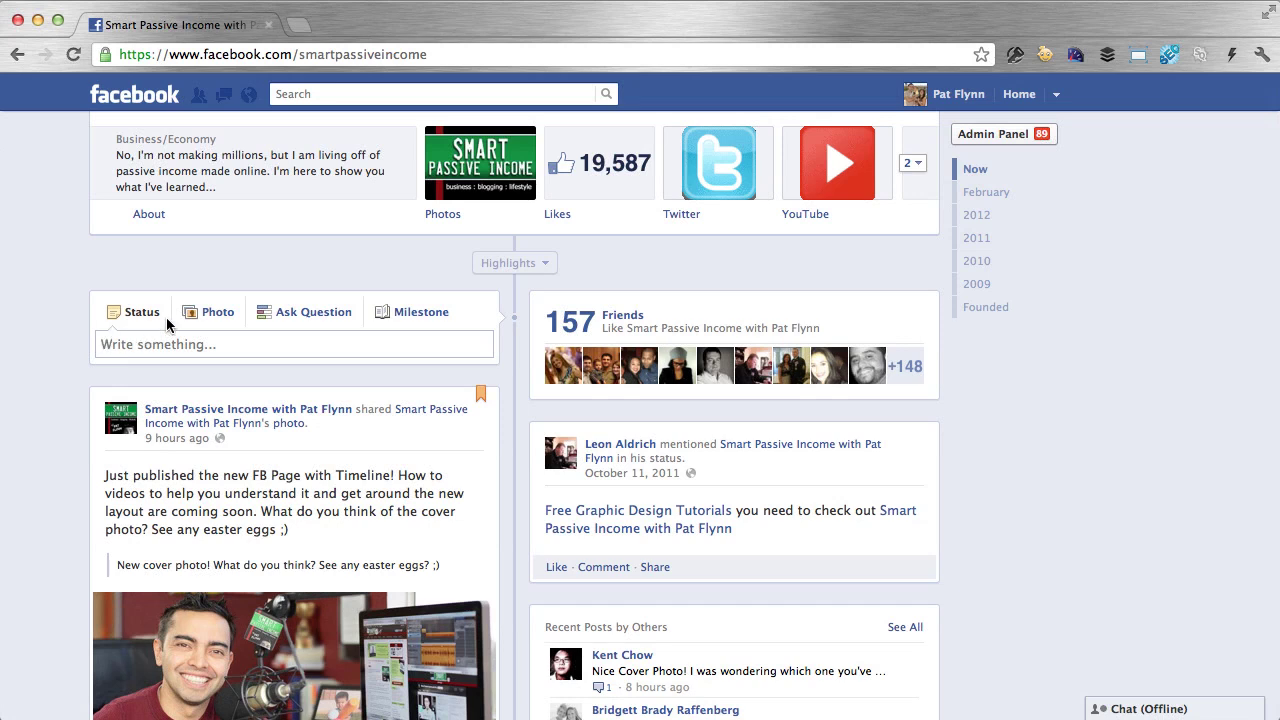
pyautogui.click(423, 313)
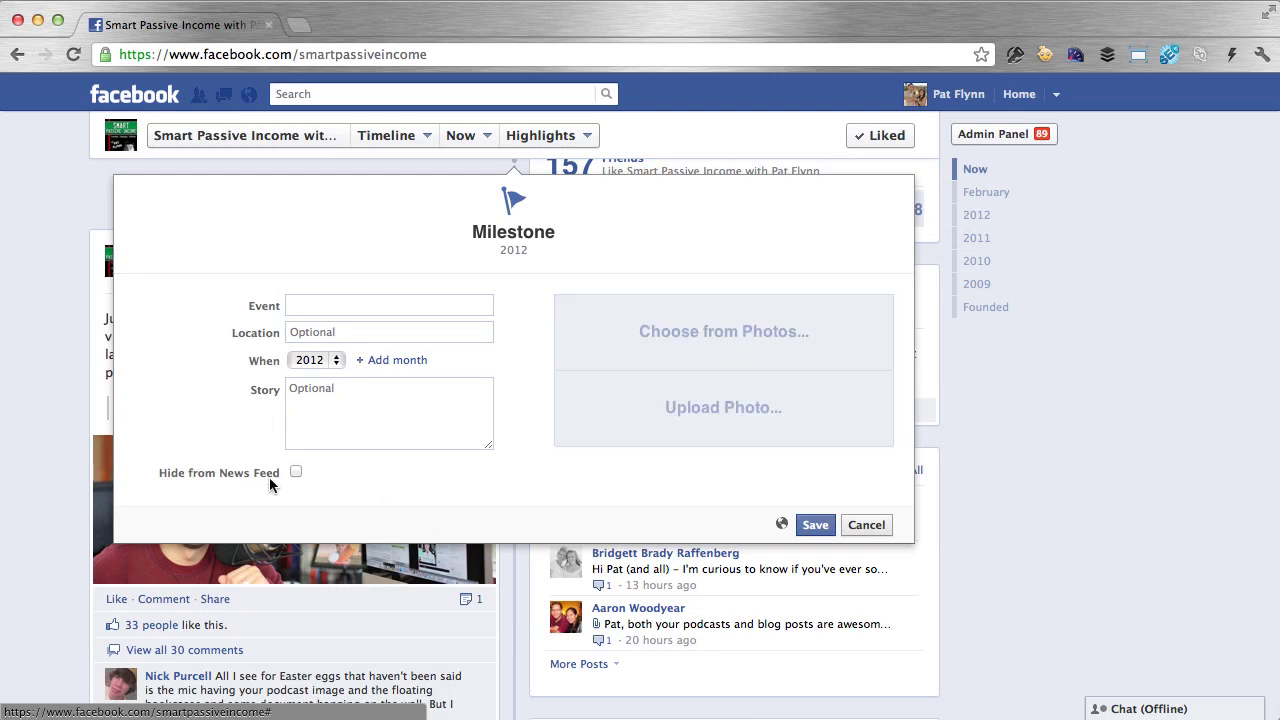
pyautogui.click(296, 472)
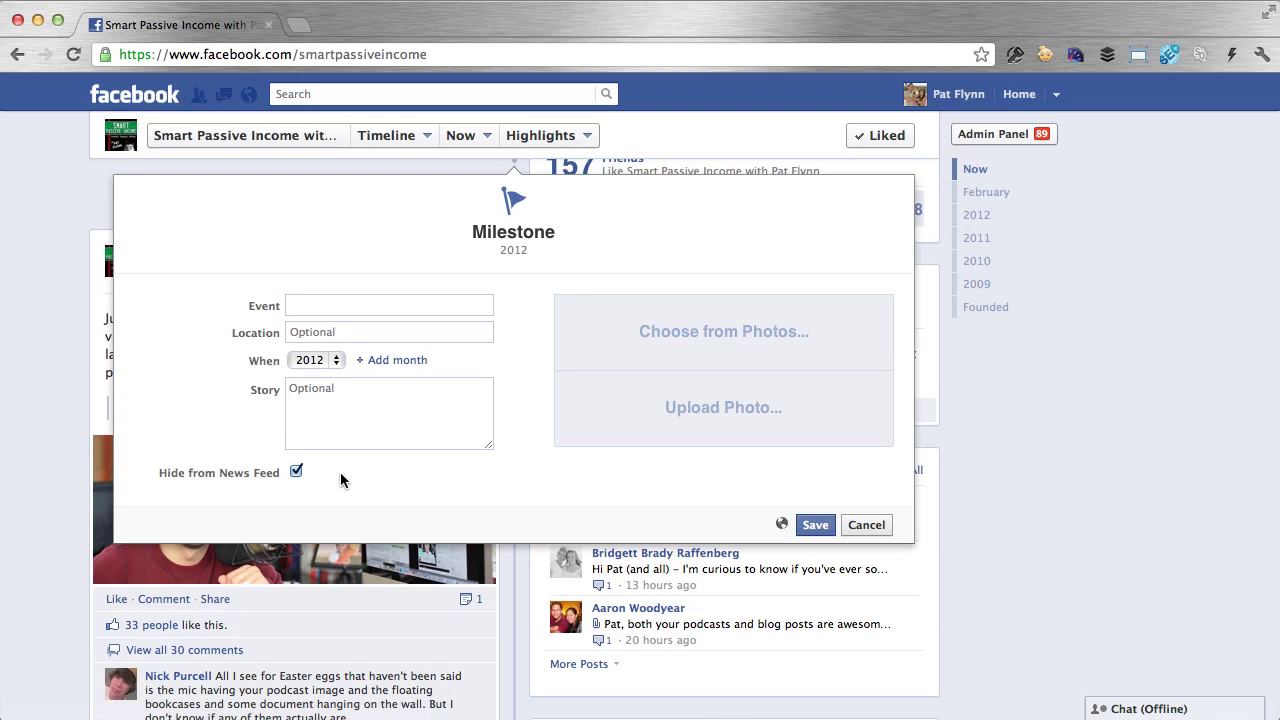
pyautogui.click(296, 472)
pyautogui.click(870, 526)
# - Peek at the About information, go back, and scroll to Recent Posts by Others
pyautogui.scroll(5, 265, 512)
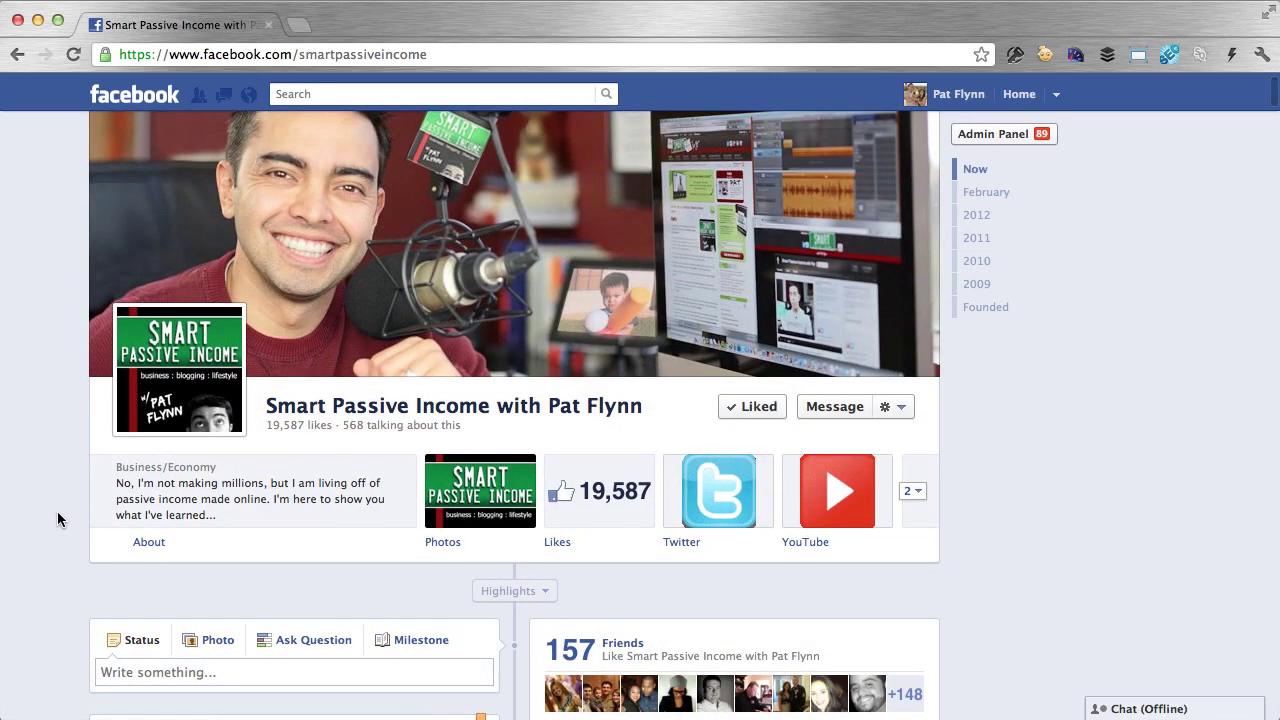
pyautogui.scroll(-3, 57, 511)
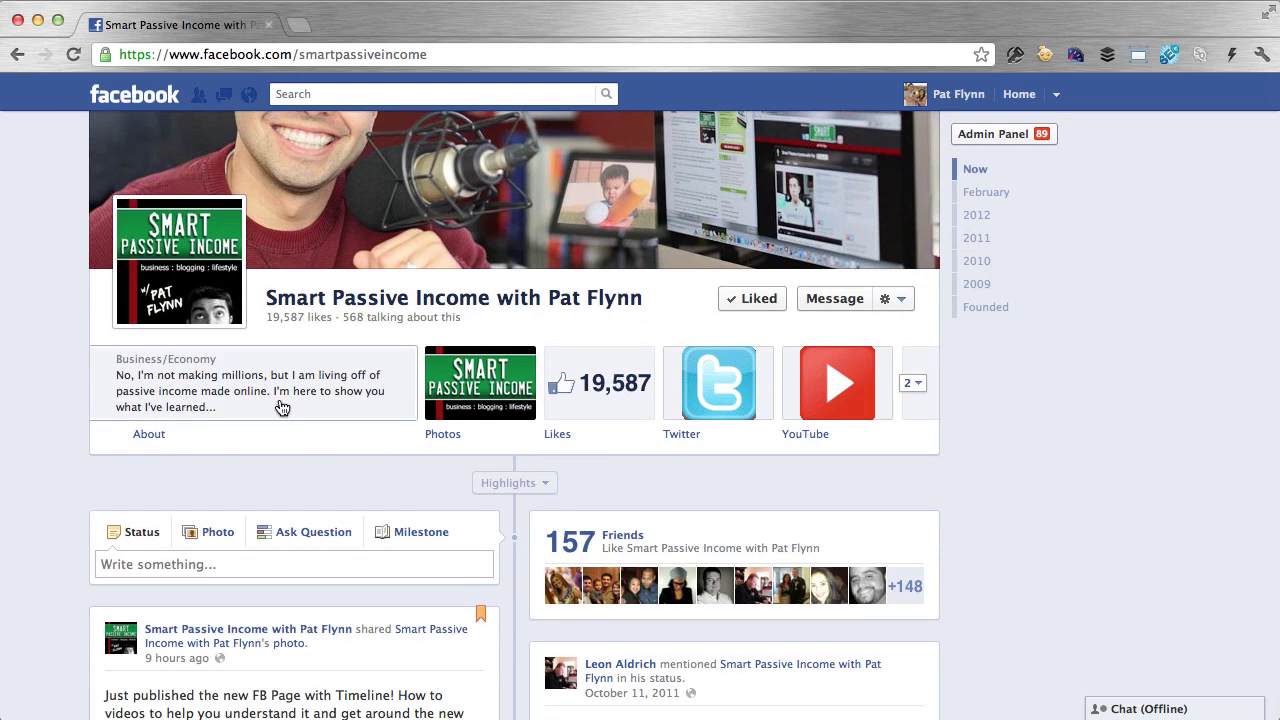
pyautogui.scroll(2, 278, 405)
pyautogui.scroll(3, 317, 471)
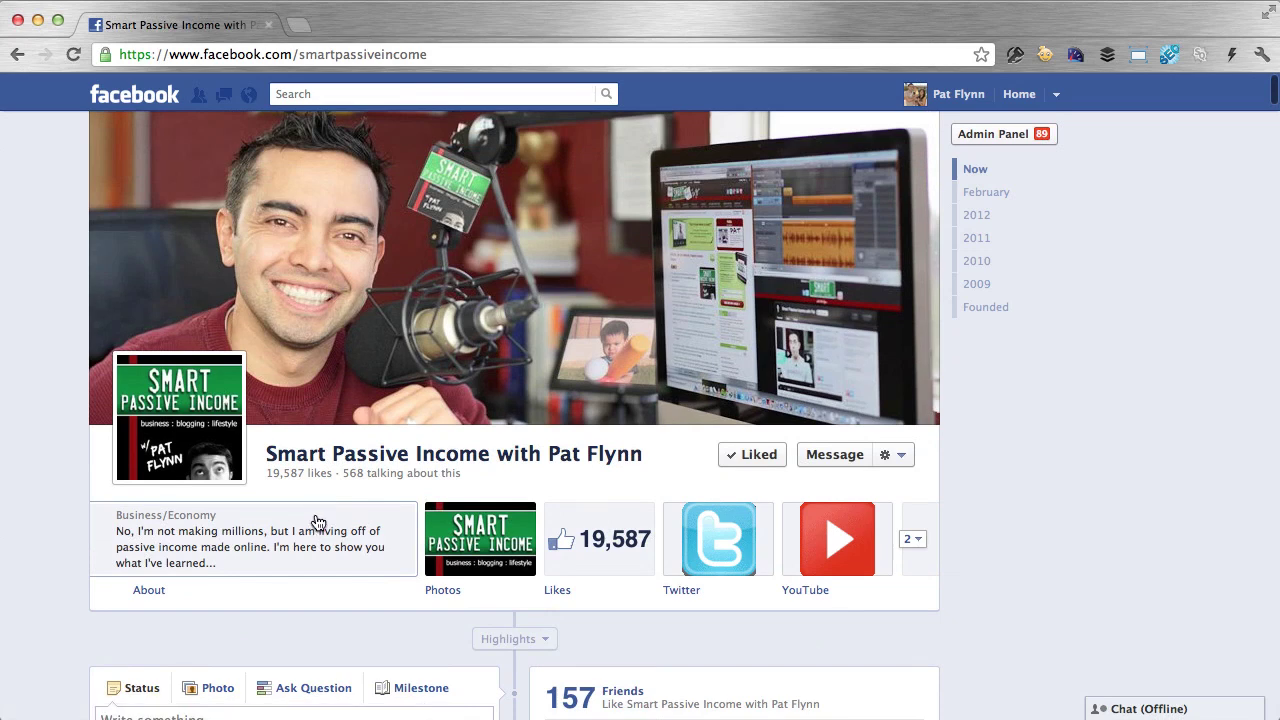
pyautogui.scroll(-4, 310, 538)
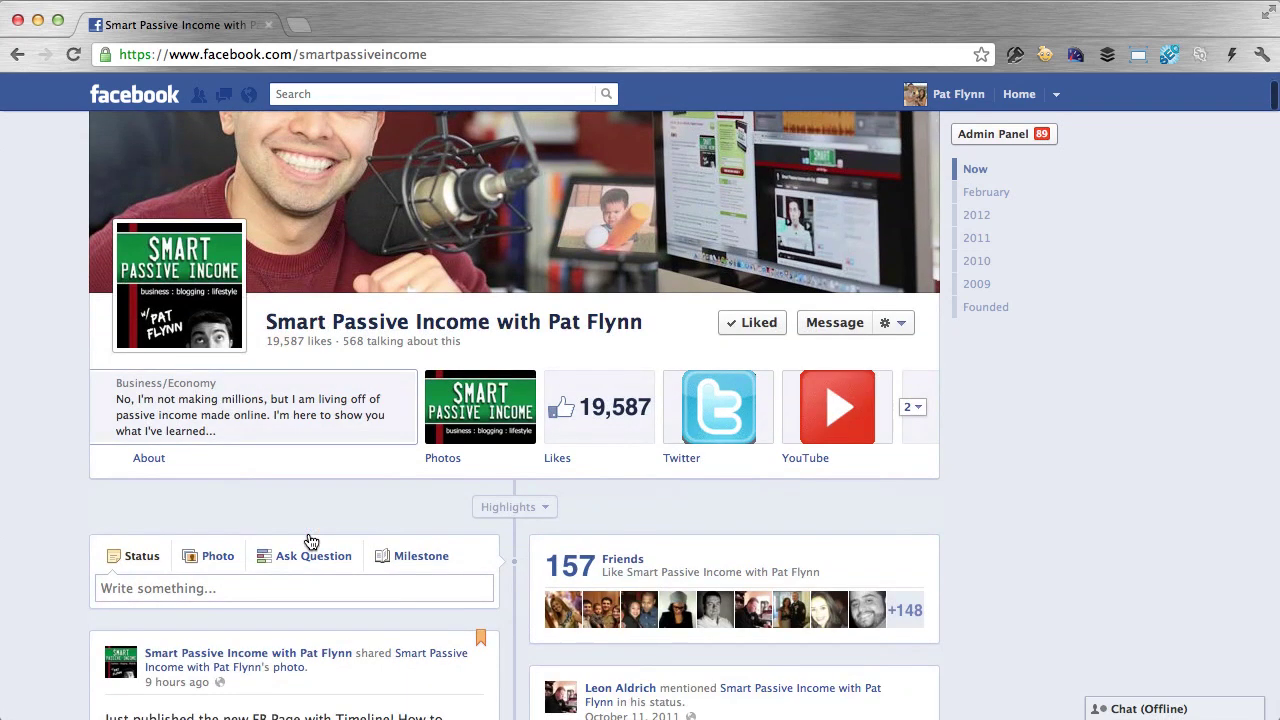
pyautogui.click(243, 415)
pyautogui.click(17, 54)
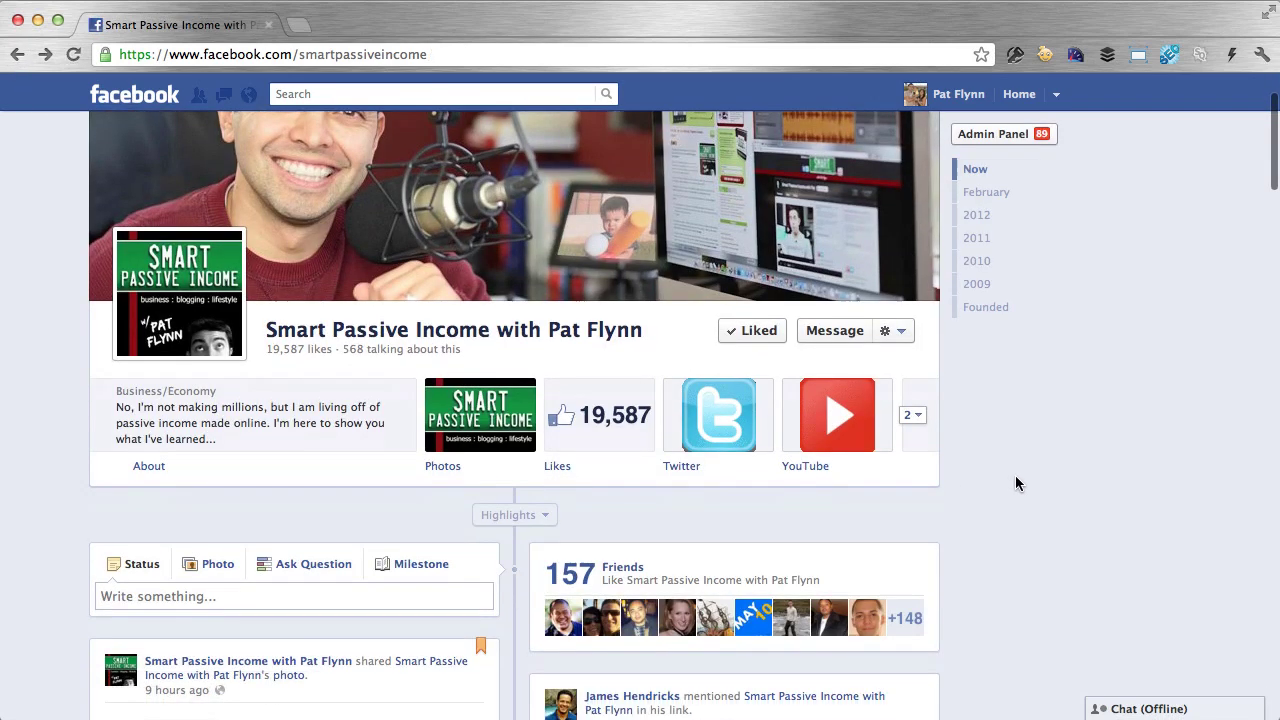
pyautogui.scroll(-10, 1015, 476)
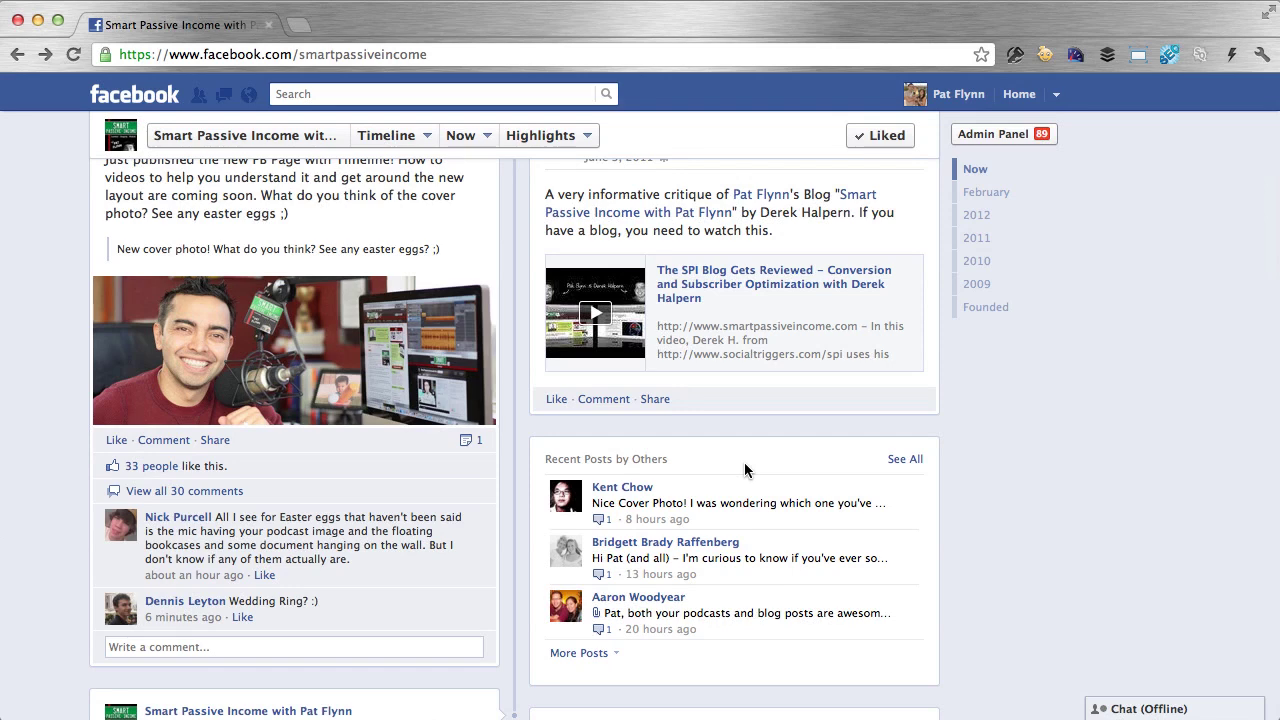
pyautogui.click(903, 459)
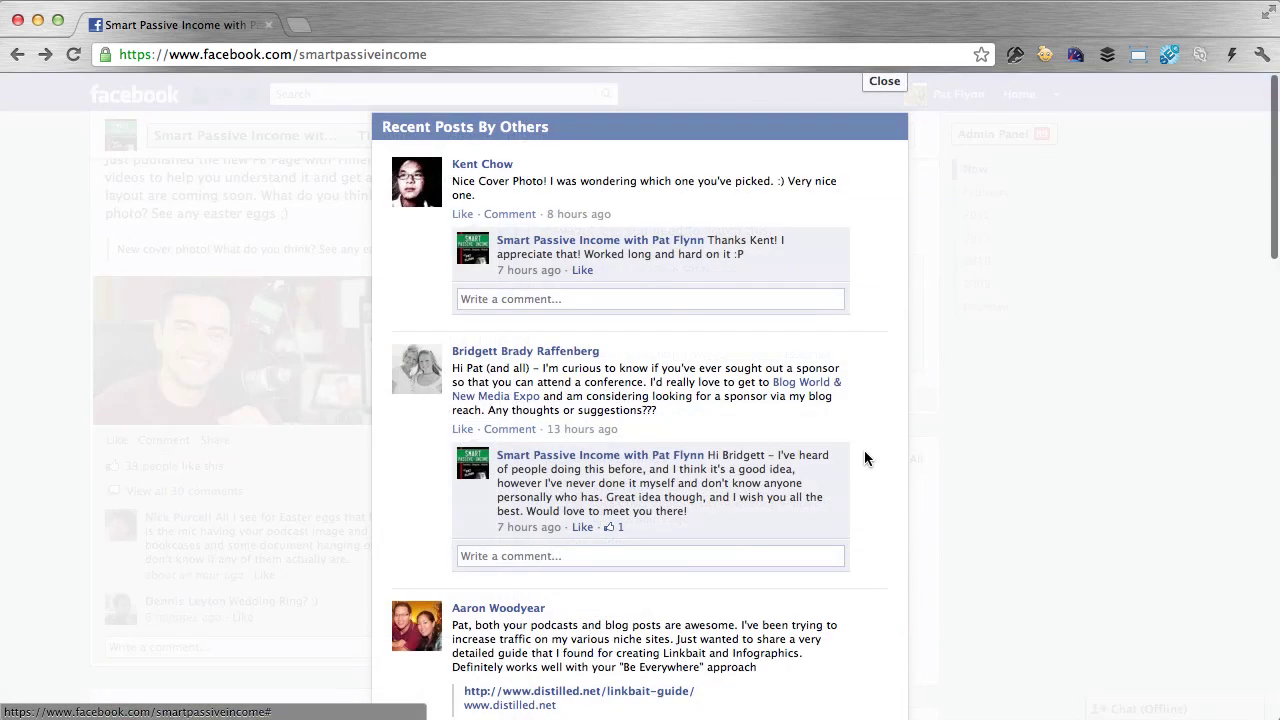
pyautogui.scroll(-2, 865, 458)
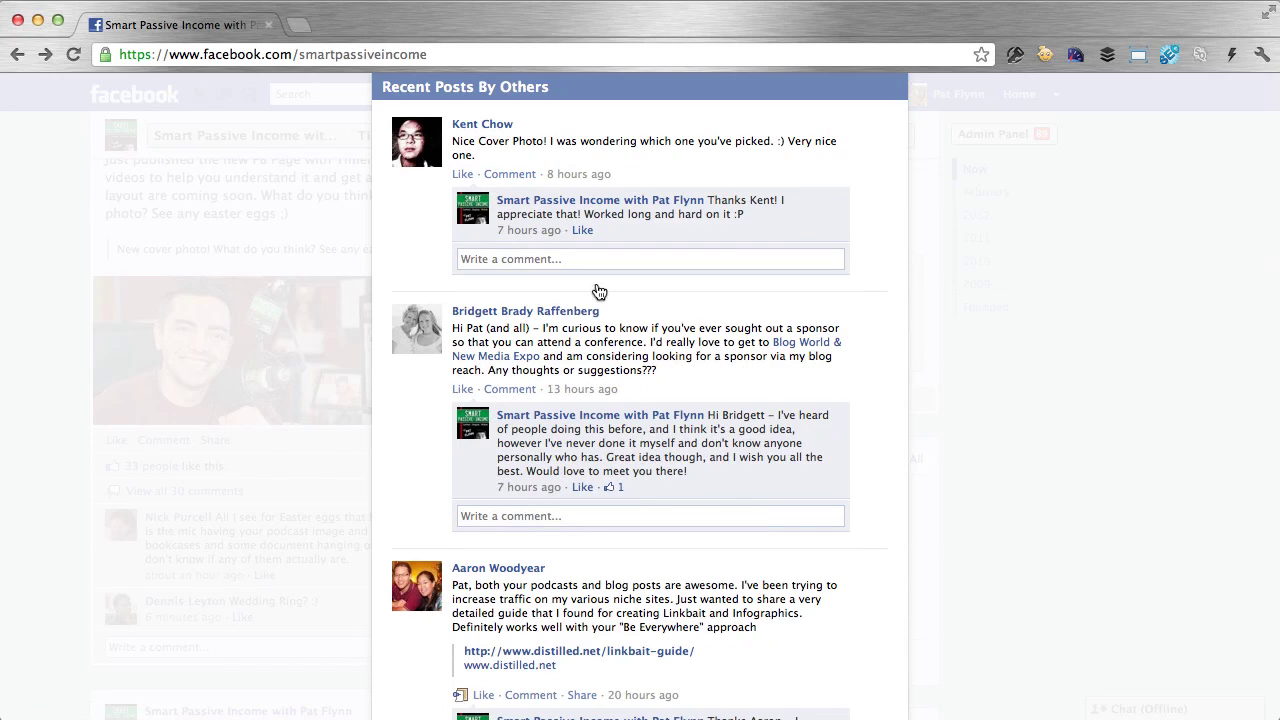
pyautogui.click(1071, 223)
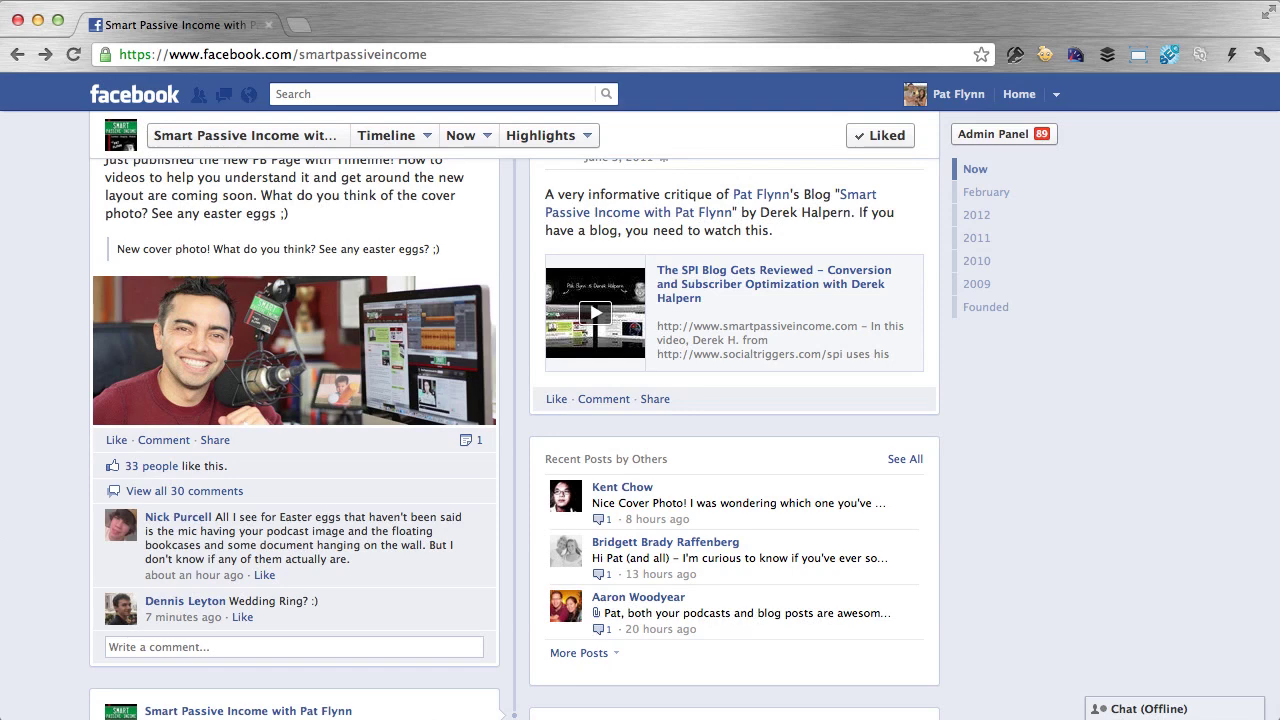
# - Scroll up to the cover photo, profile picture, 19,587 likes and app tiles
pyautogui.scroll(10, 40, 582)
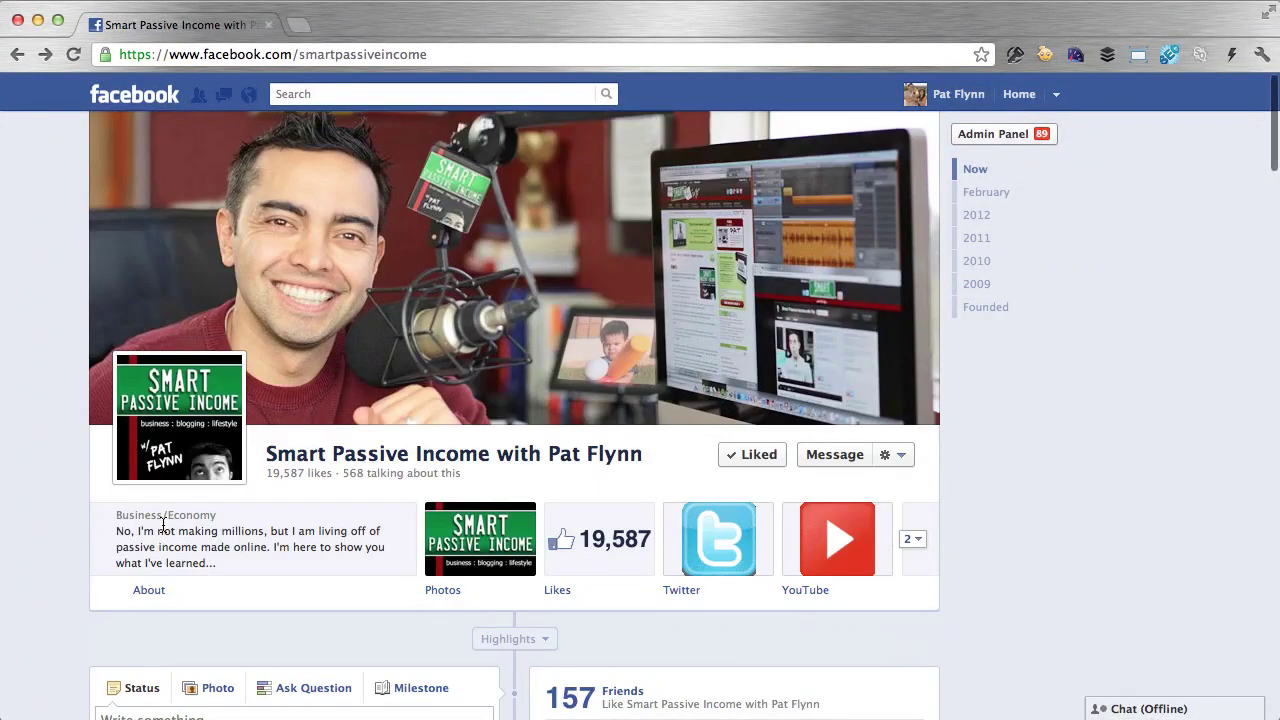